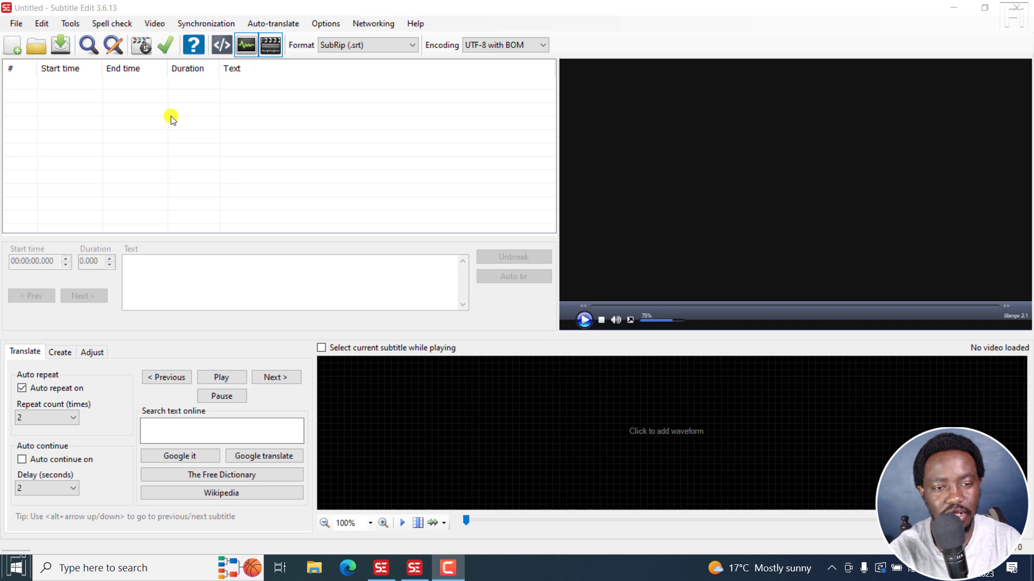
- Open the Camtasia tutorial video in Subtitle Edit
{"action": "left_click", "coordinate": [159, 24]}
{"action": "left_click", "coordinate": [159, 24]}
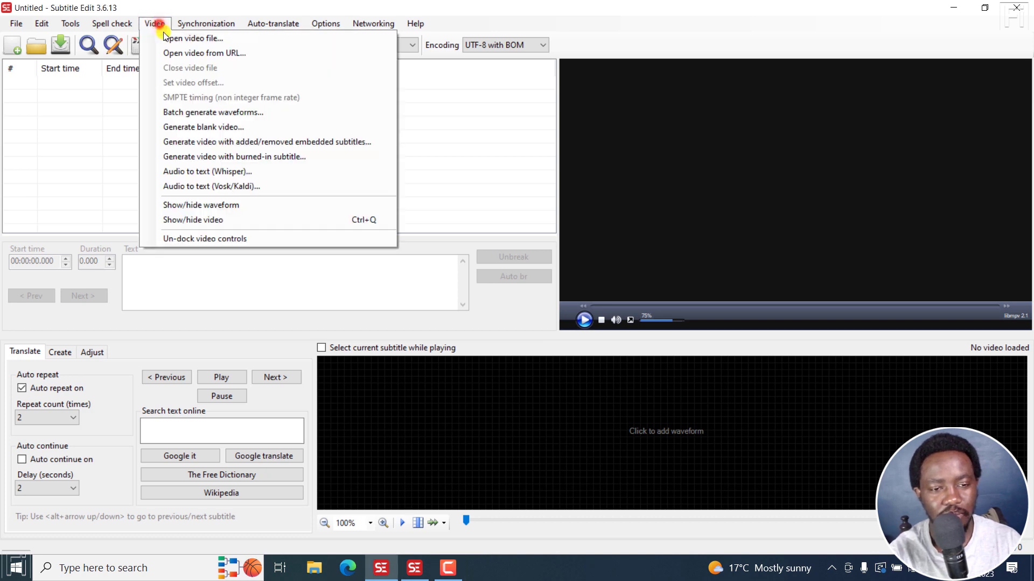
{"action": "left_click", "coordinate": [186, 38]}
{"action": "left_click", "coordinate": [129, 144]}
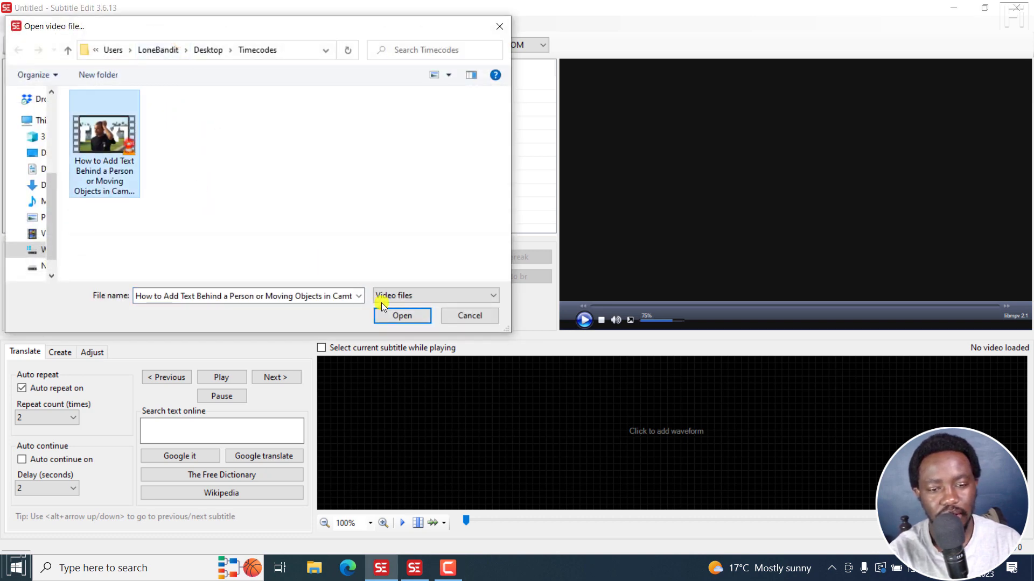
{"action": "left_click", "coordinate": [395, 313]}
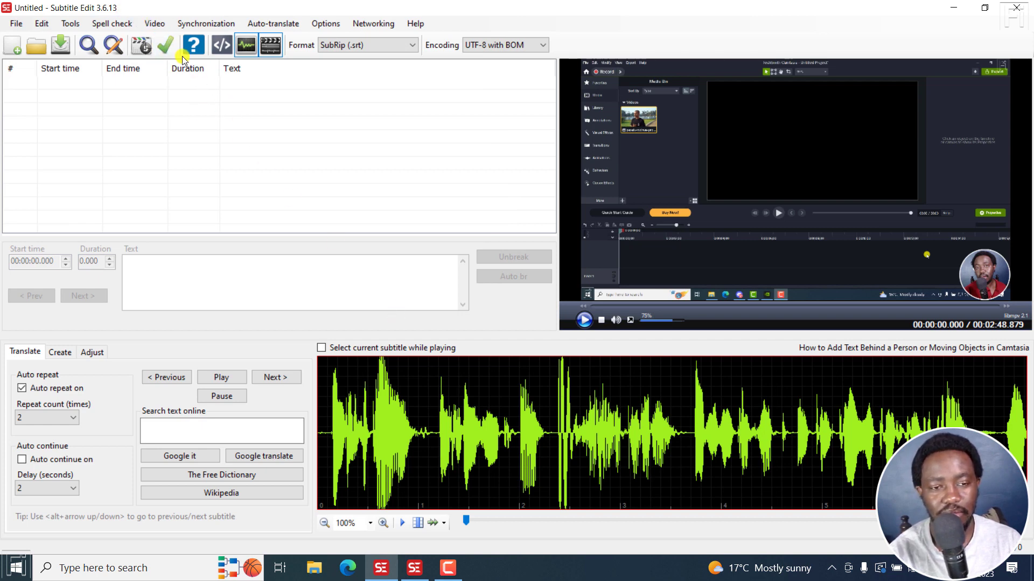
- Generate timed subtitles from the video's speech with Whisper audio-to-text
{"action": "left_click", "coordinate": [155, 23]}
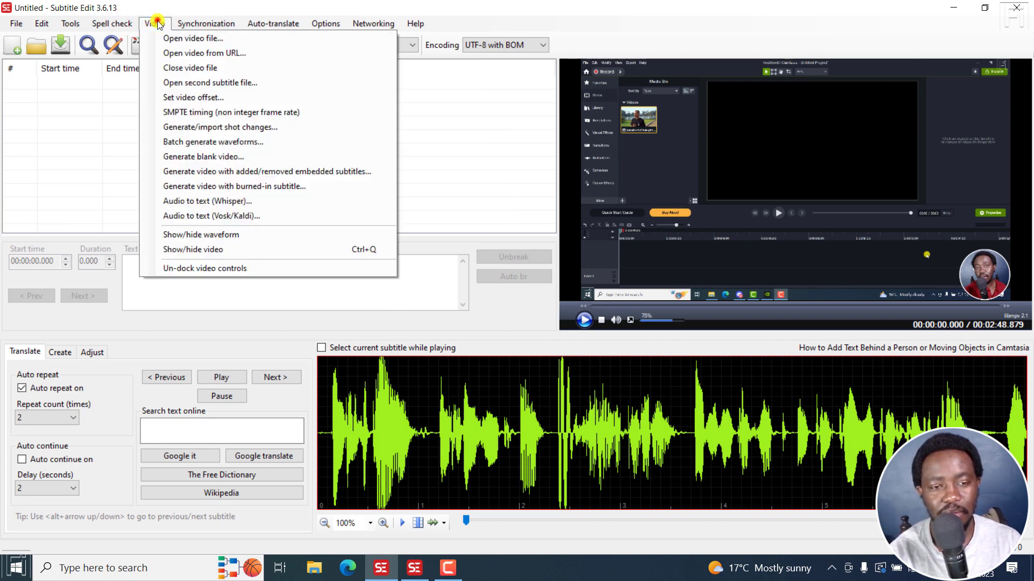
{"action": "left_click", "coordinate": [201, 202]}
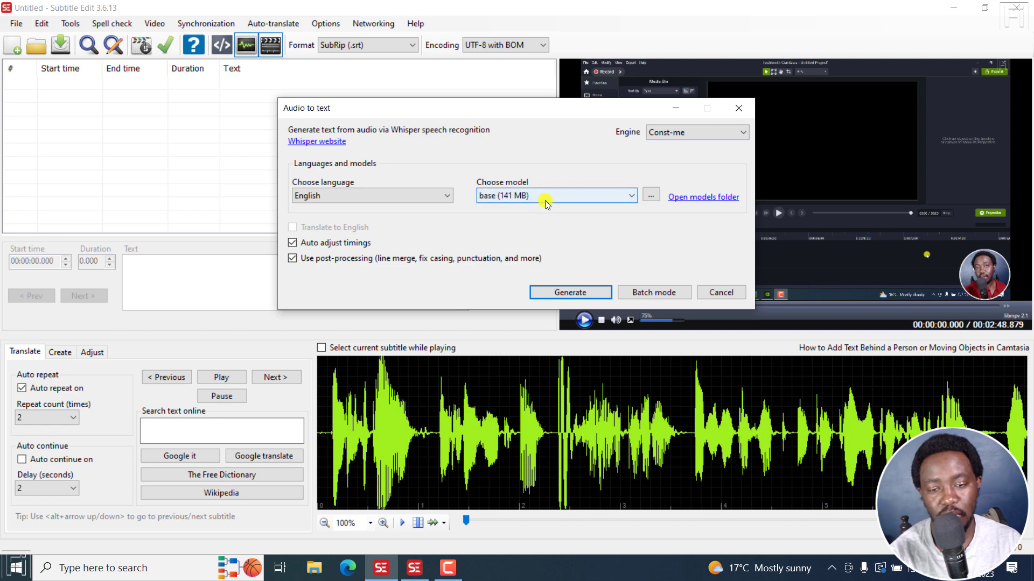
{"action": "left_click", "coordinate": [555, 295]}
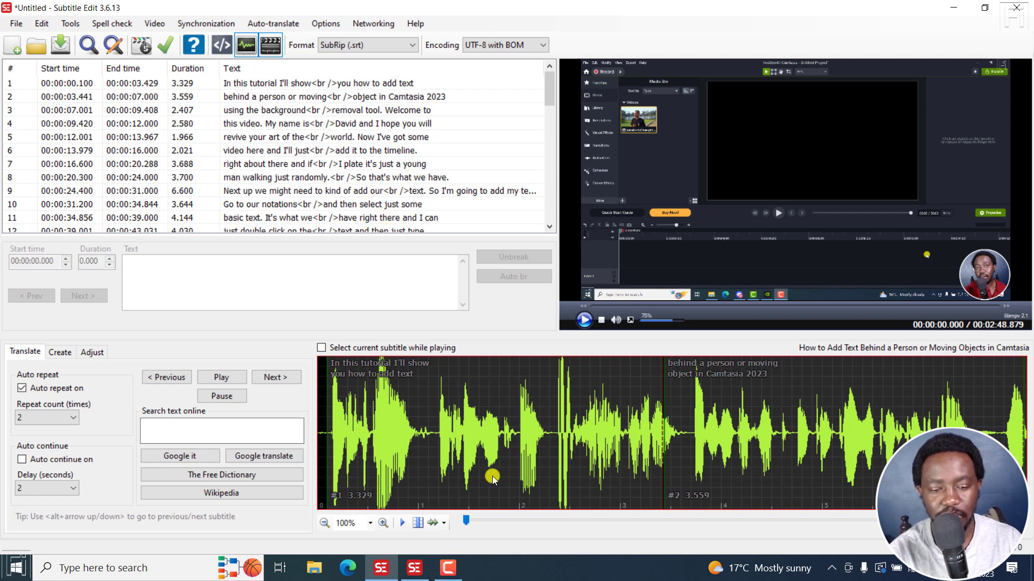
- Switch to the empty Subtitle Edit 4.0 window from the taskbar
{"action": "left_click", "coordinate": [414, 571]}
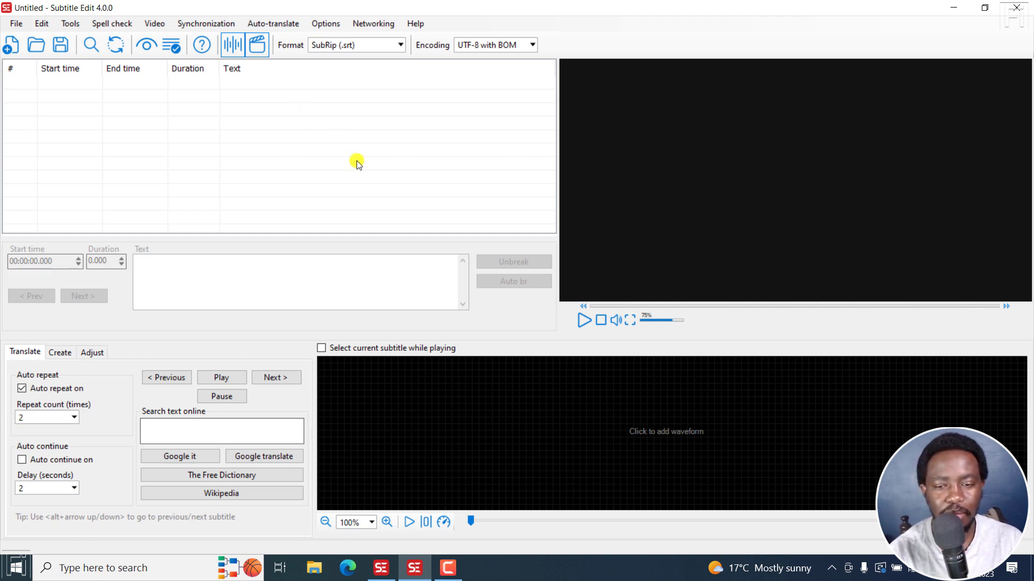
- Open the Camtasia tutorial video in Subtitle Edit 4.0
{"action": "left_click", "coordinate": [156, 24]}
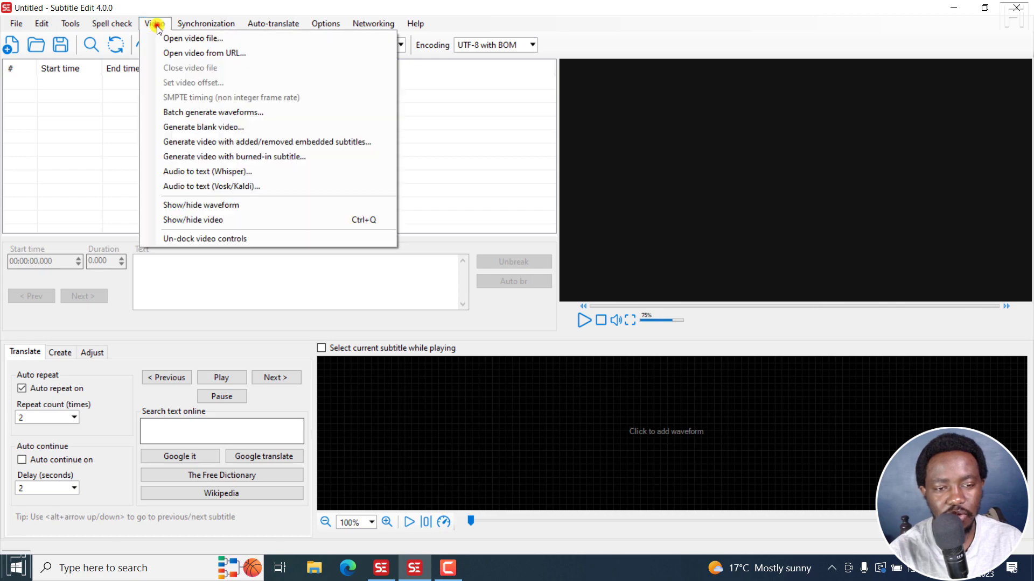
{"action": "left_click", "coordinate": [177, 42]}
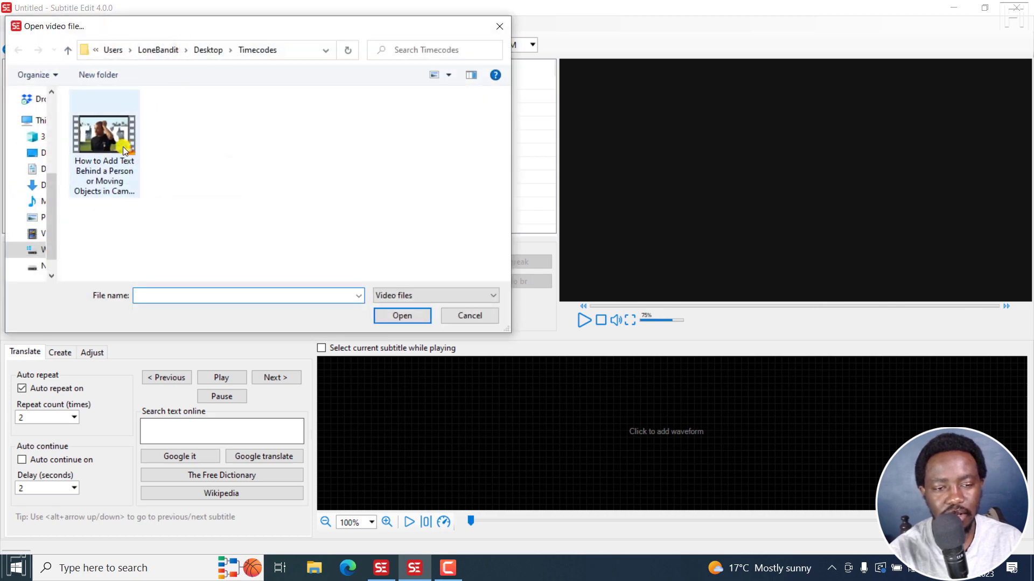
{"action": "left_click", "coordinate": [124, 150]}
{"action": "left_click", "coordinate": [399, 316]}
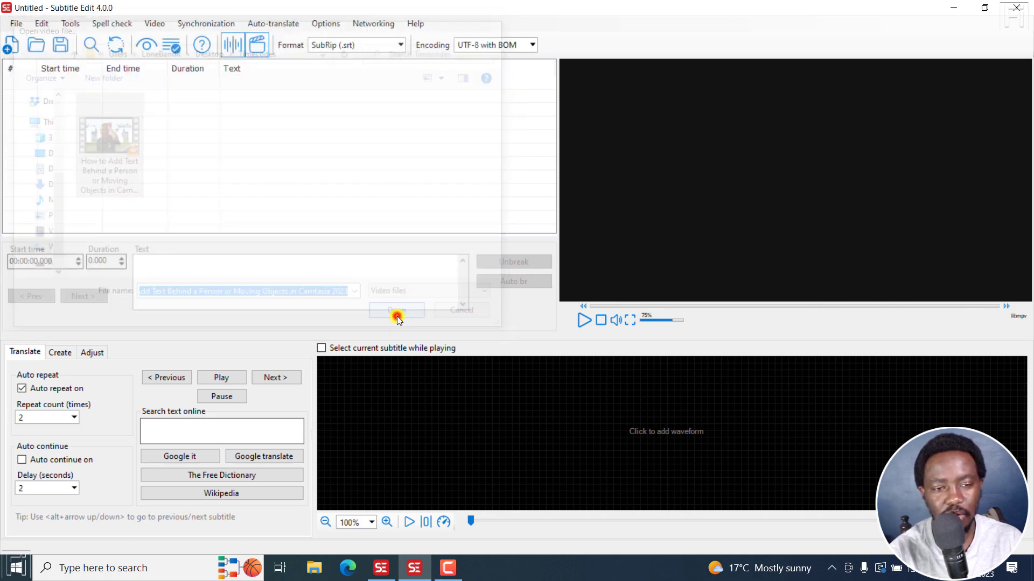
- Transcribe the video's audio into subtitles using the Const-me Whisper engine
{"action": "left_click", "coordinate": [155, 24]}
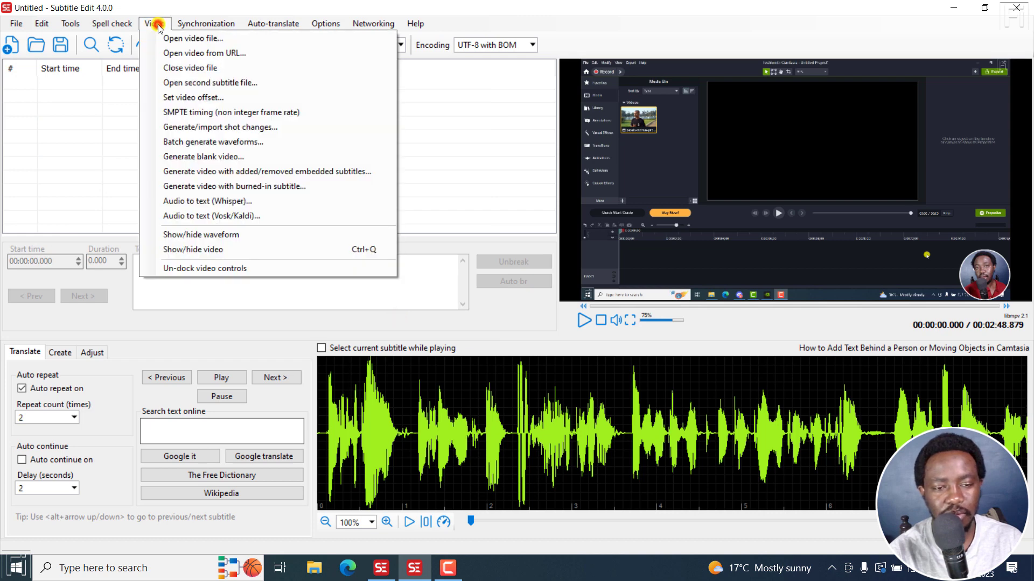
{"action": "left_click", "coordinate": [208, 201]}
{"action": "left_click", "coordinate": [740, 131]}
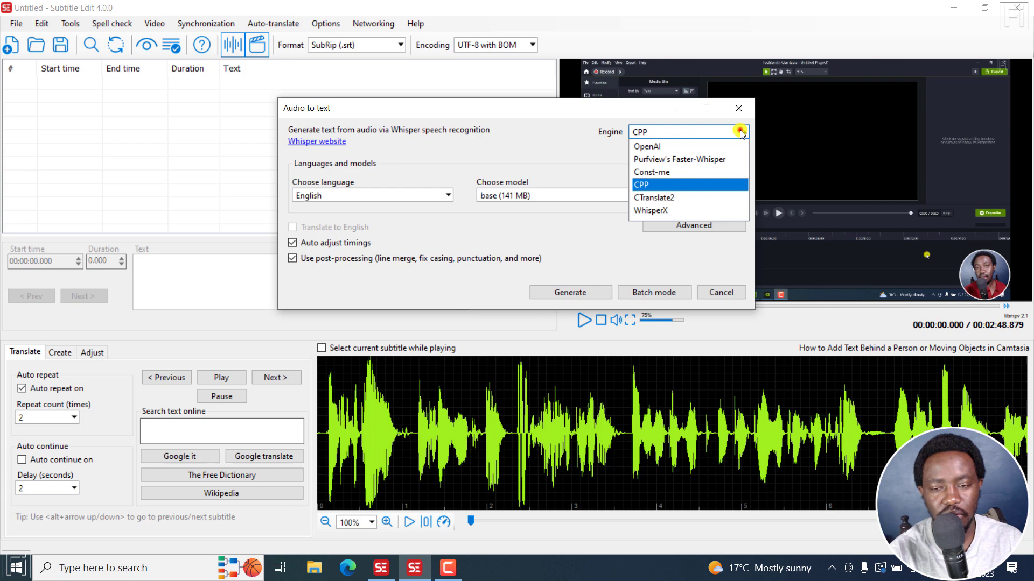
{"action": "left_click", "coordinate": [657, 171]}
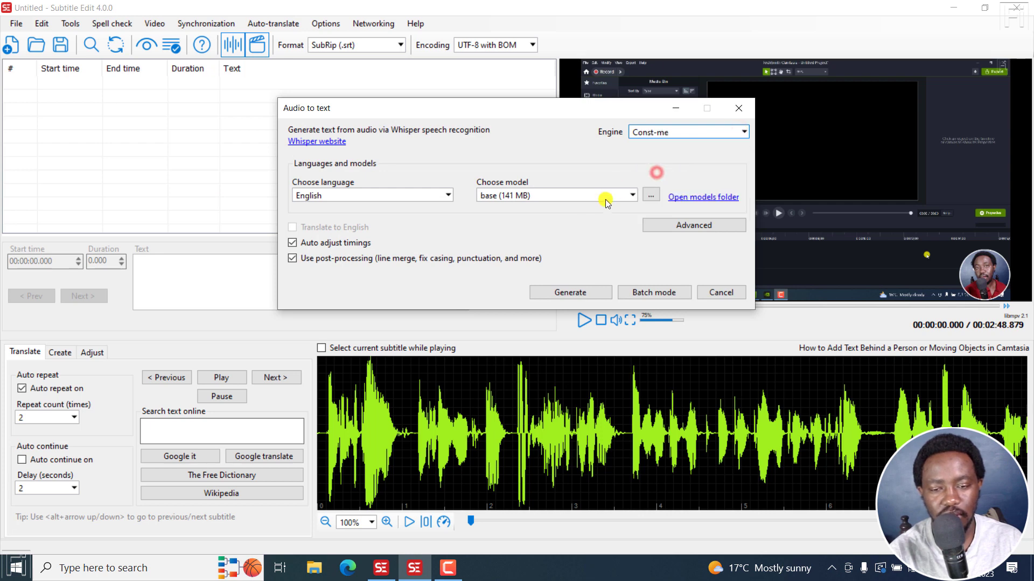
{"action": "left_click", "coordinate": [568, 293]}
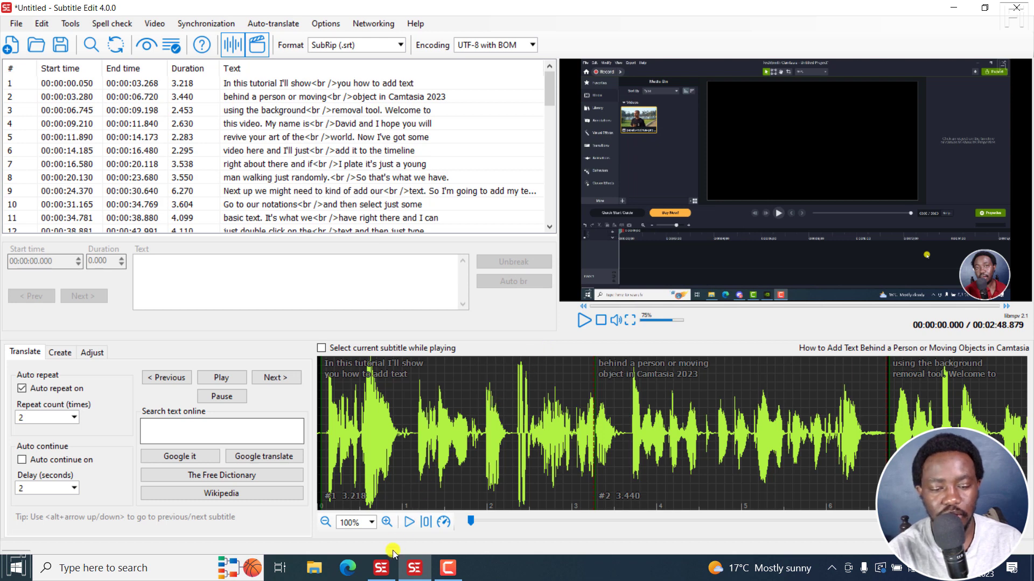
- In the 3.6.13 window, open the burned-in subtitle video dialog and move it left
{"action": "left_click", "coordinate": [380, 571]}
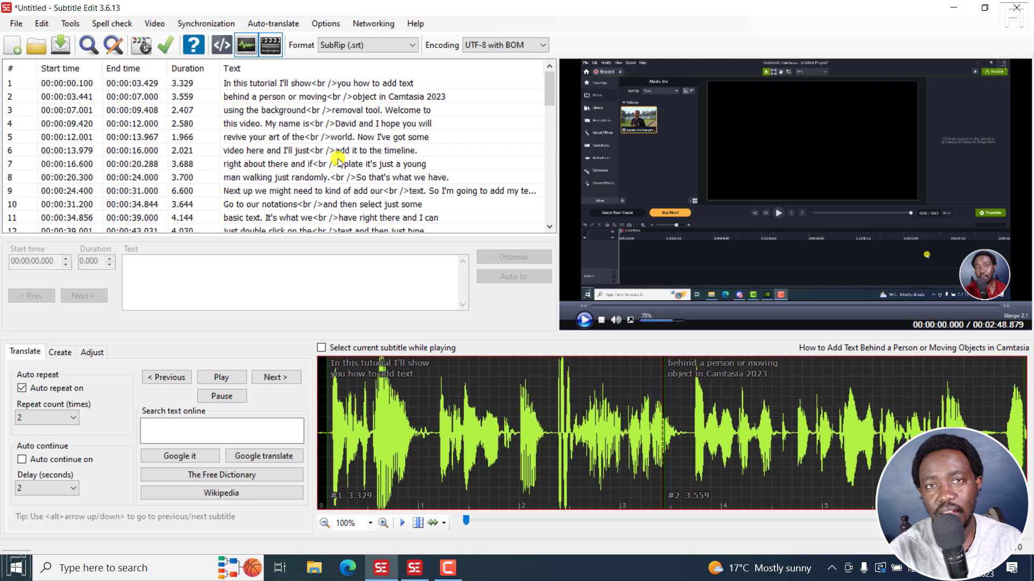
{"action": "left_click", "coordinate": [155, 23]}
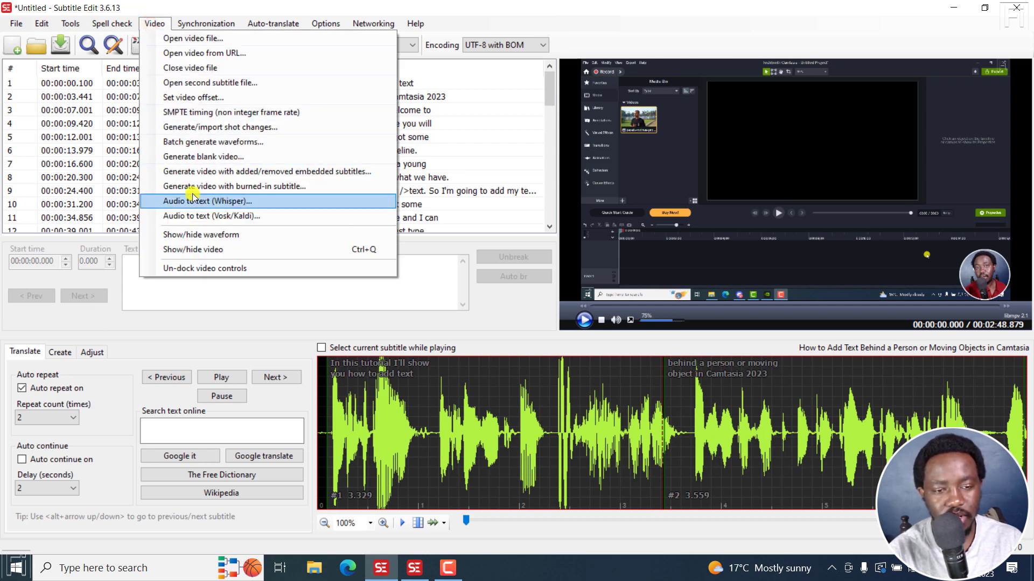
{"action": "left_click", "coordinate": [280, 187]}
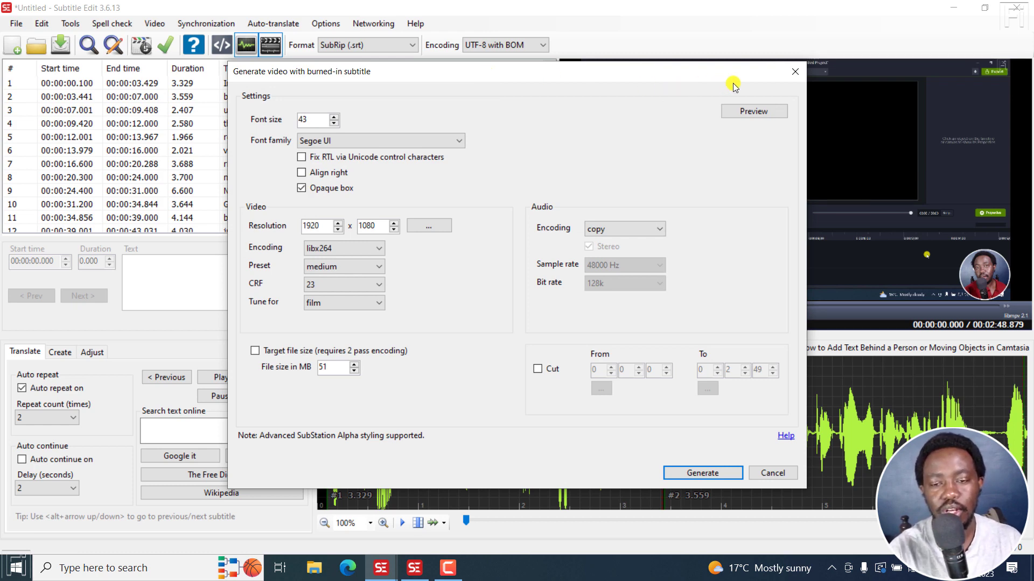
{"action": "left_click_drag", "start_coordinate": [646, 70], "coordinate": [452, 57]}
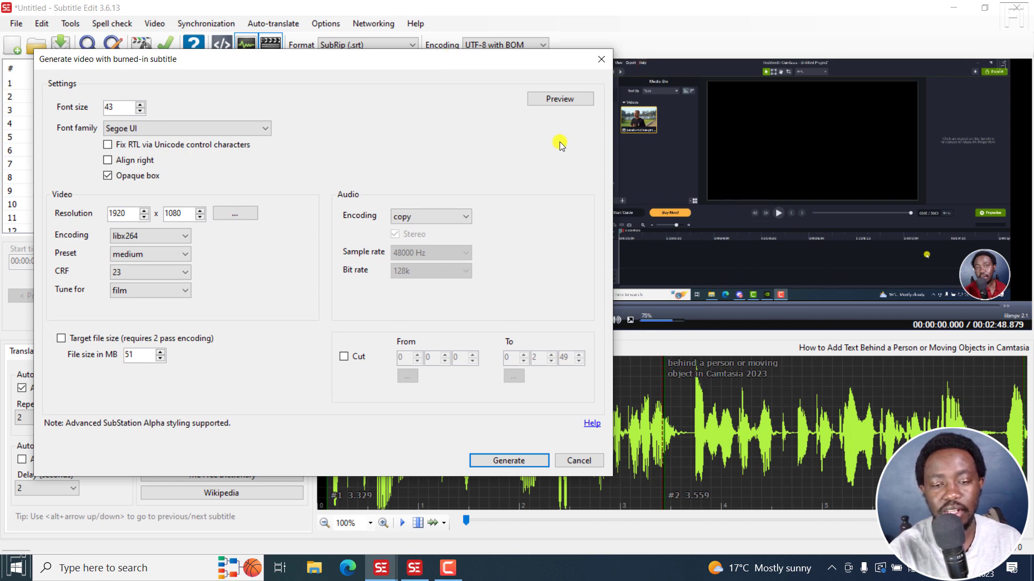
{"action": "left_click", "coordinate": [562, 99]}
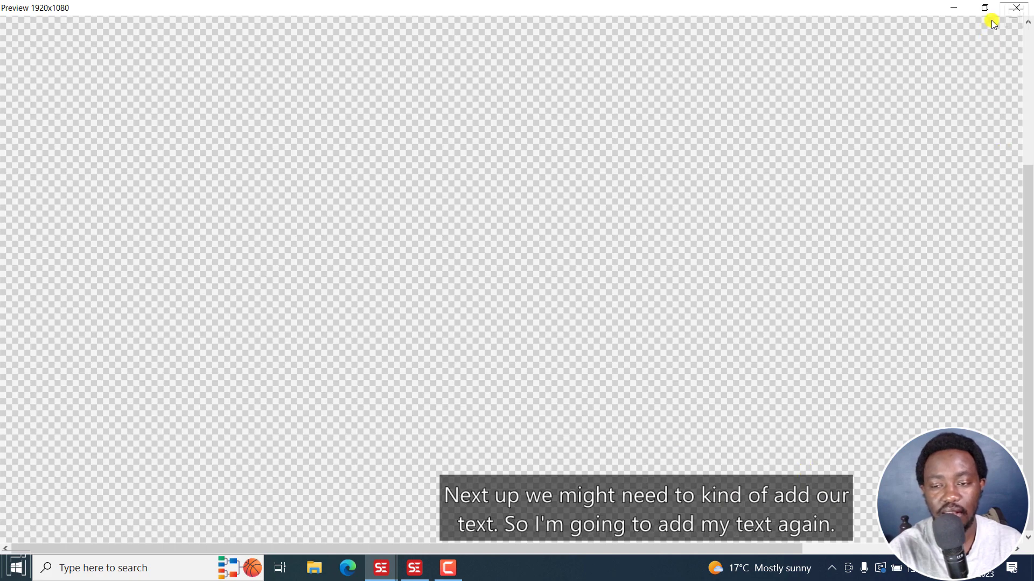
{"action": "left_click", "coordinate": [1009, 10]}
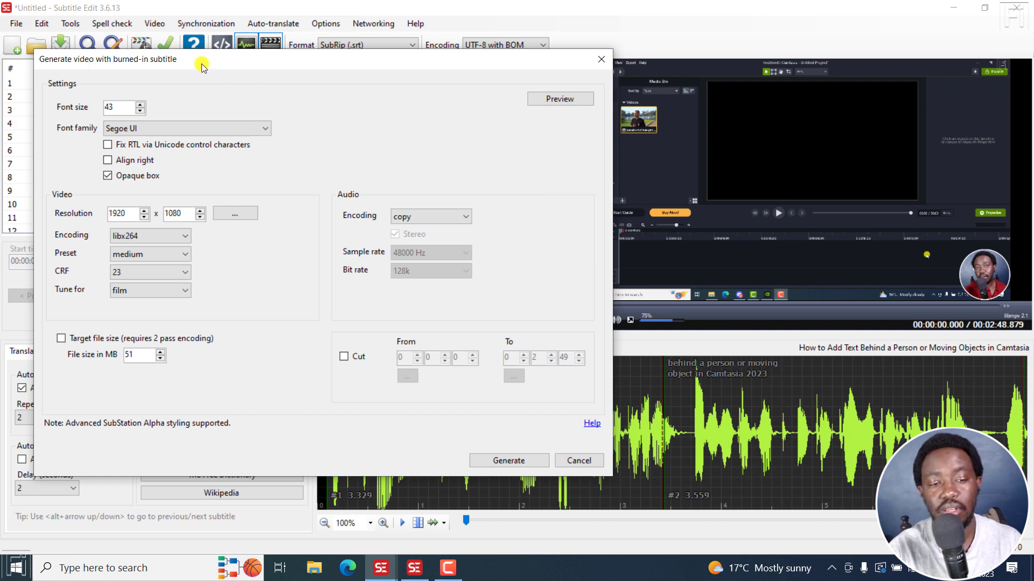
{"action": "left_click_drag", "start_coordinate": [203, 62], "coordinate": [206, 94]}
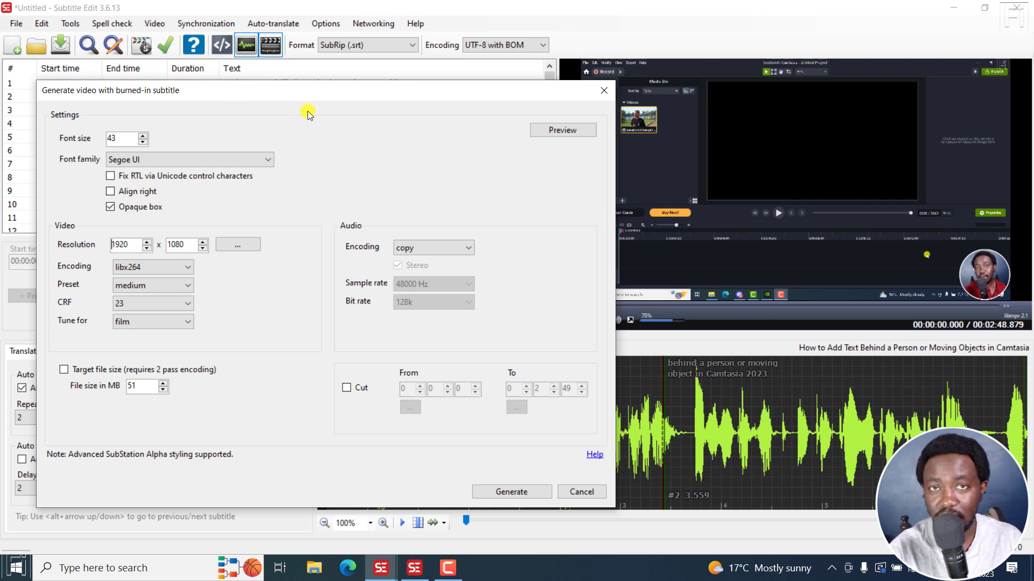
- Open the burned-in subtitle video dialog in the Subtitle Edit 4.0 window
{"action": "left_click", "coordinate": [413, 569]}
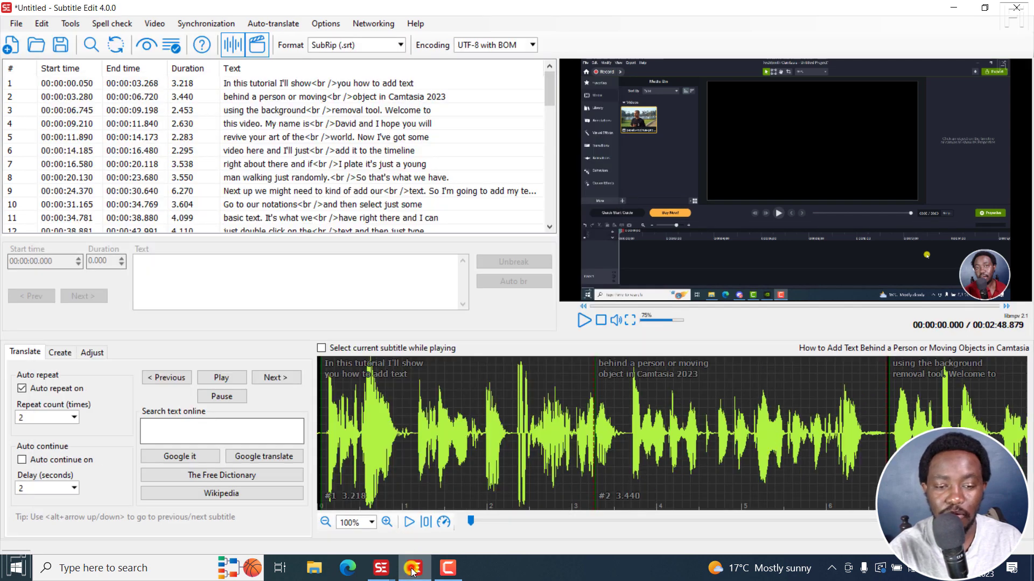
{"action": "left_click", "coordinate": [157, 25]}
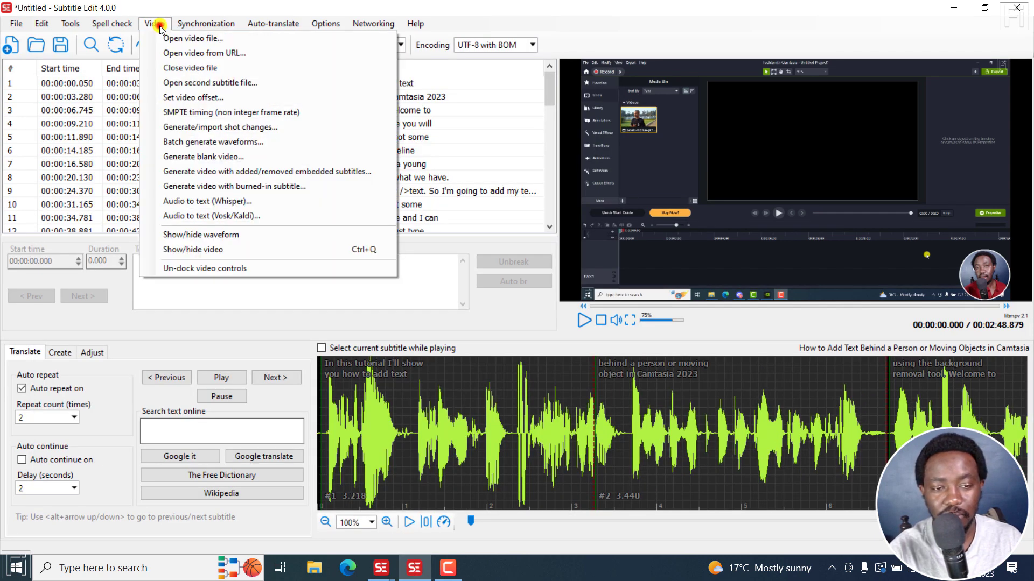
{"action": "left_click", "coordinate": [214, 187]}
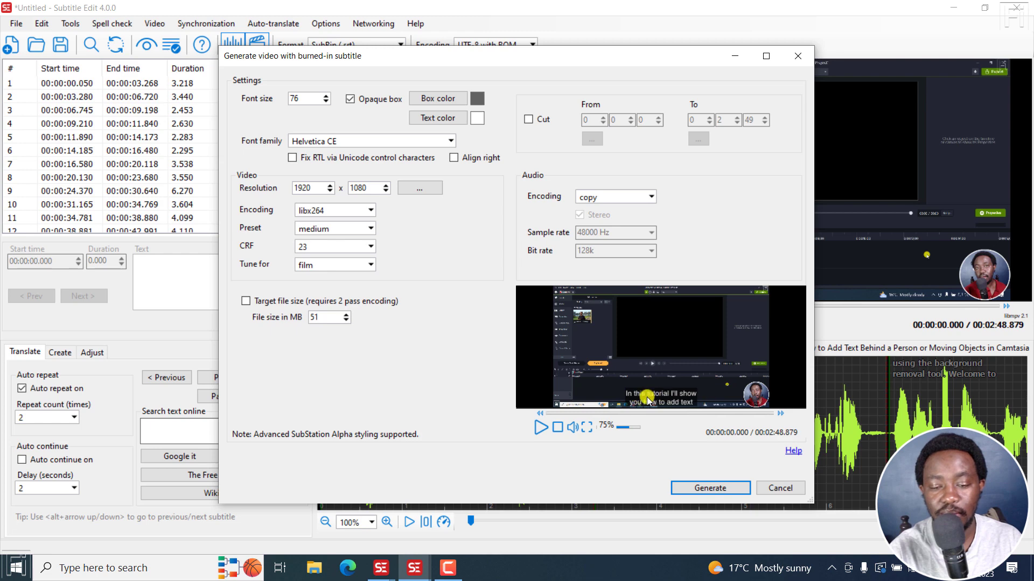
- Raise the burn-in font size to 103 and bring up the font family list
{"action": "left_click", "coordinate": [326, 95]}
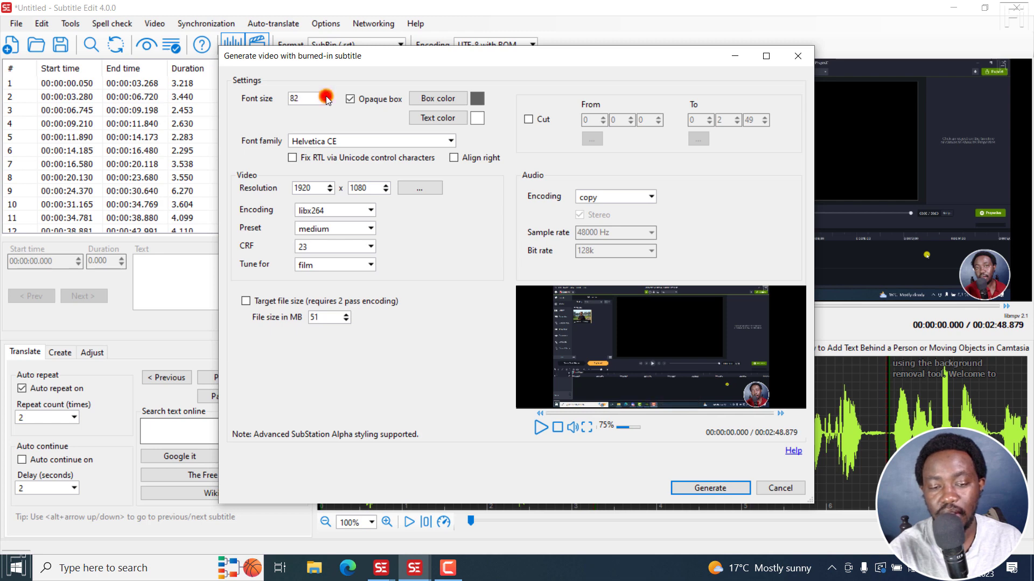
{"action": "left_click", "coordinate": [327, 96]}
{"action": "left_click", "coordinate": [326, 96]}
{"action": "left_click", "coordinate": [326, 96]}
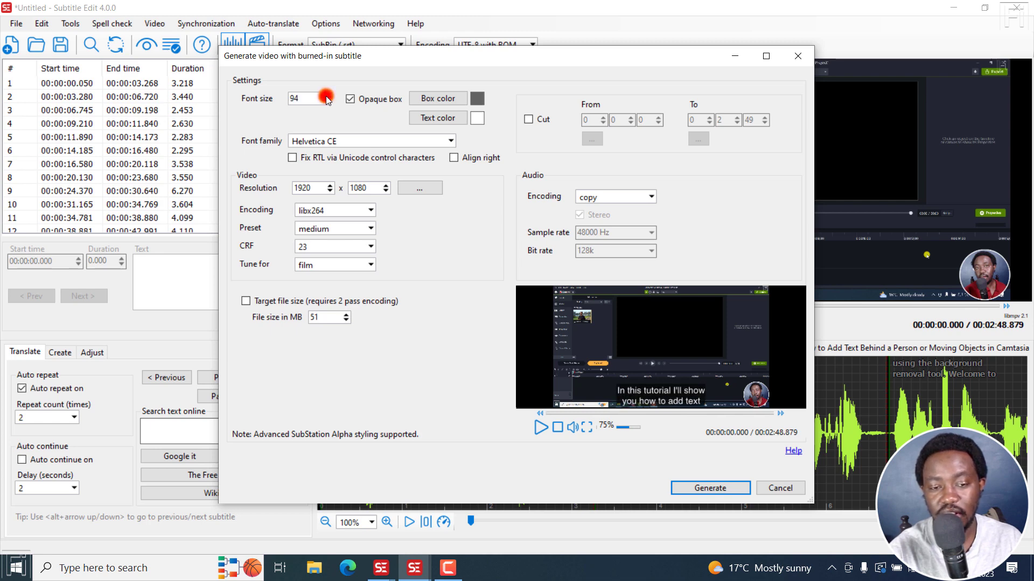
{"action": "left_click", "coordinate": [326, 96]}
{"action": "left_click", "coordinate": [326, 96]}
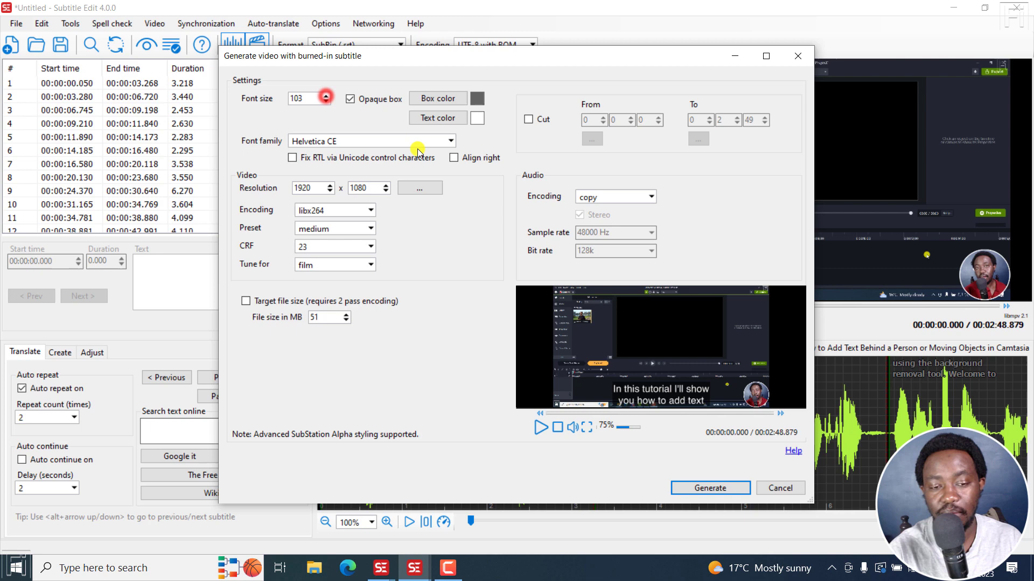
{"action": "left_click", "coordinate": [450, 142]}
{"action": "key", "text": "Up"}
{"action": "key", "text": "Up"}
{"action": "key", "text": "Up"}
{"action": "key", "text": "Up"}
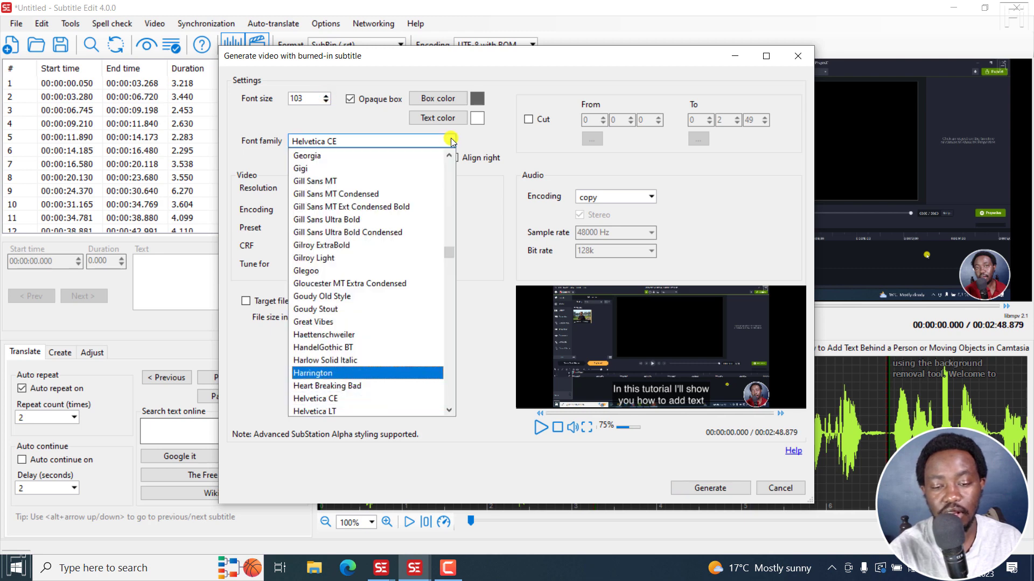
- Try Georgia, Gadugi, Futura LT CondensedExtraBold, Alef and other fonts, settling on Arial
{"action": "left_click", "coordinate": [304, 156]}
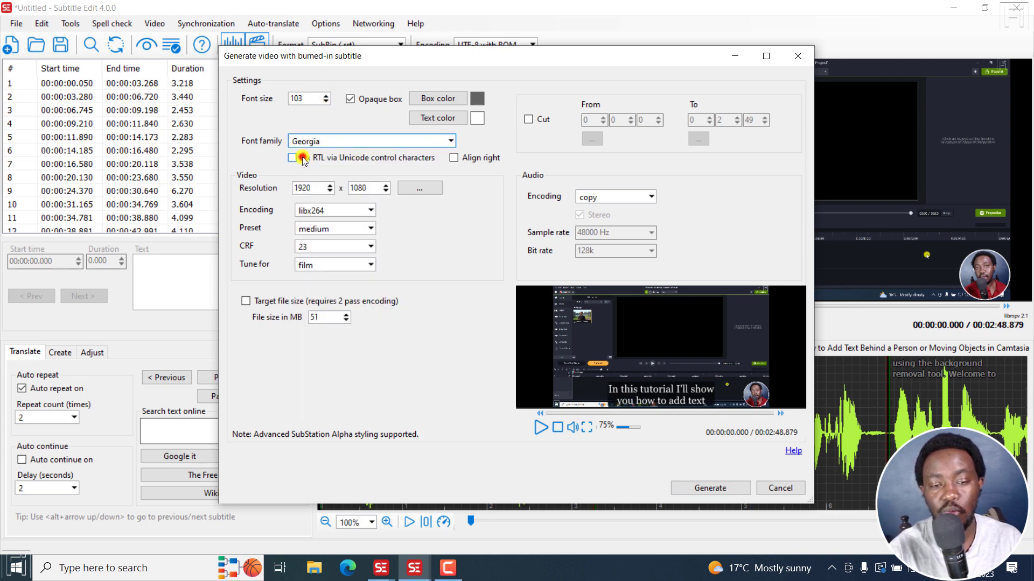
{"action": "key", "text": "Up"}
{"action": "key", "text": "Up"}
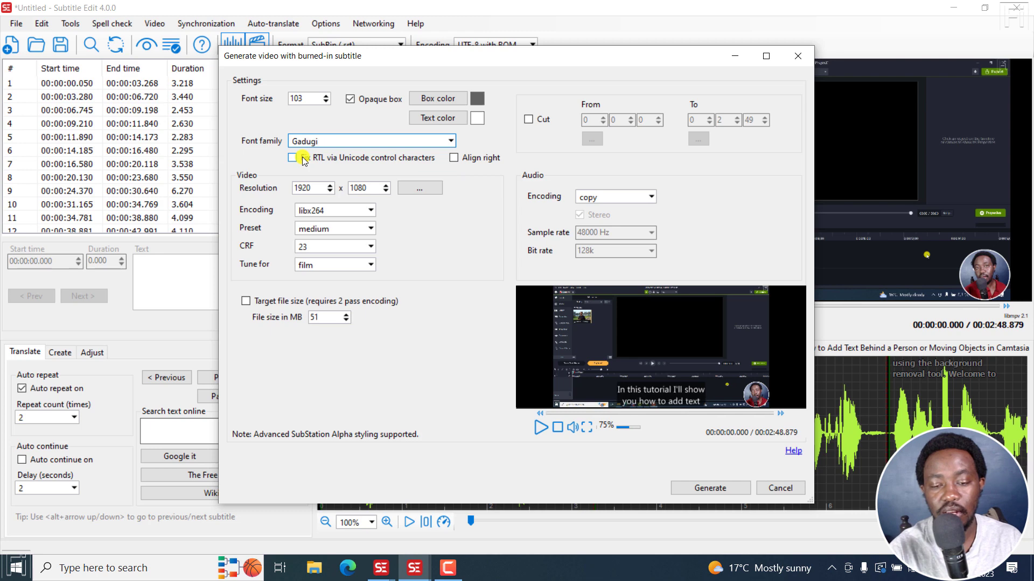
{"action": "key", "text": "Up"}
{"action": "key", "text": "Up"}
{"action": "key", "text": "Up"}
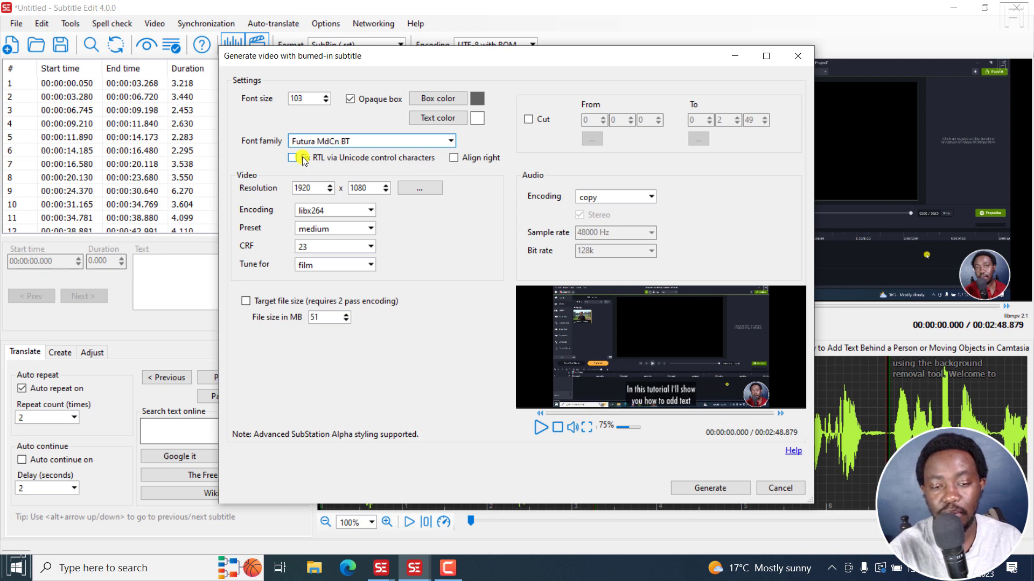
{"action": "key", "text": "Down"}
{"action": "key", "text": "Down"}
{"action": "key", "text": "Down"}
{"action": "key", "text": "Down"}
{"action": "key", "text": "Down"}
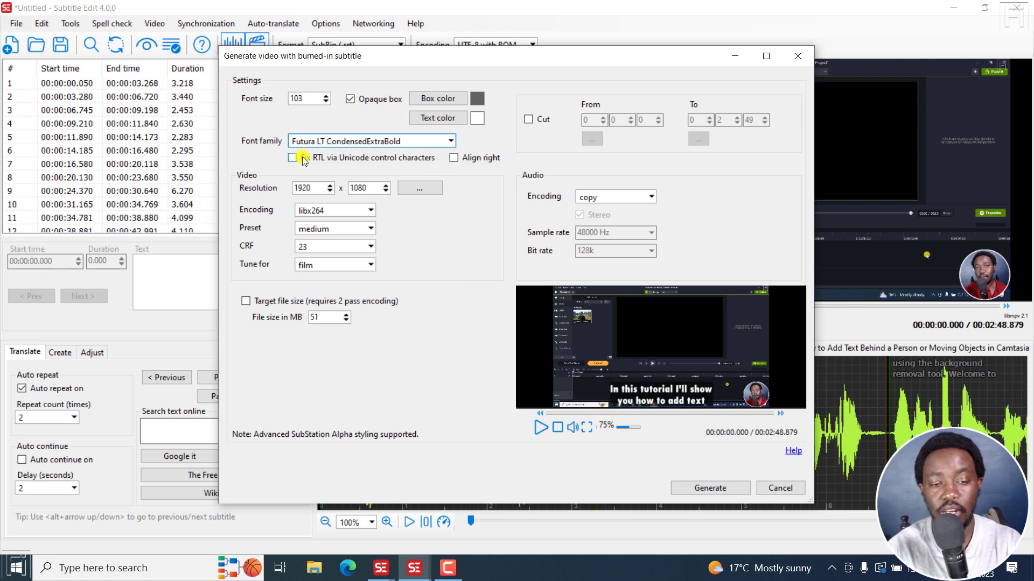
{"action": "key", "text": "Home"}
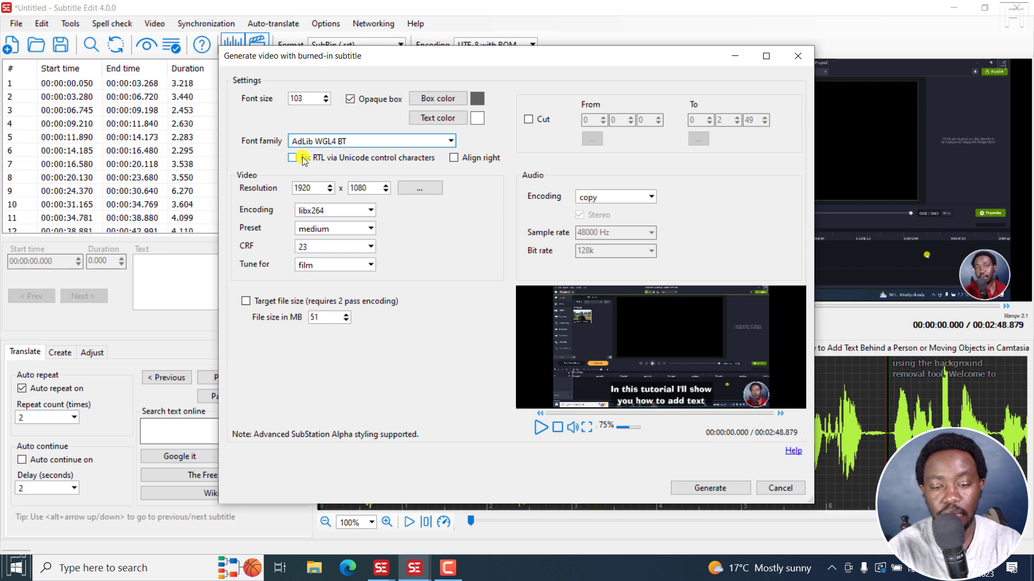
{"action": "key", "text": "Down"}
{"action": "key", "text": "Down"}
{"action": "key", "text": "Down"}
{"action": "key", "text": "Down"}
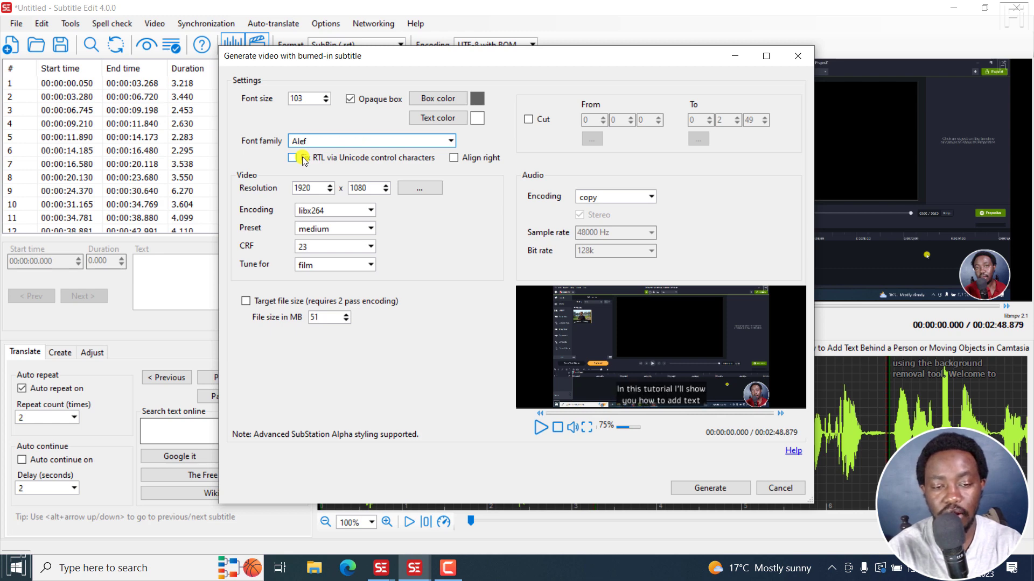
{"action": "key", "text": "Down"}
{"action": "key", "text": "Down"}
{"action": "key", "text": "Down"}
{"action": "key", "text": "Down"}
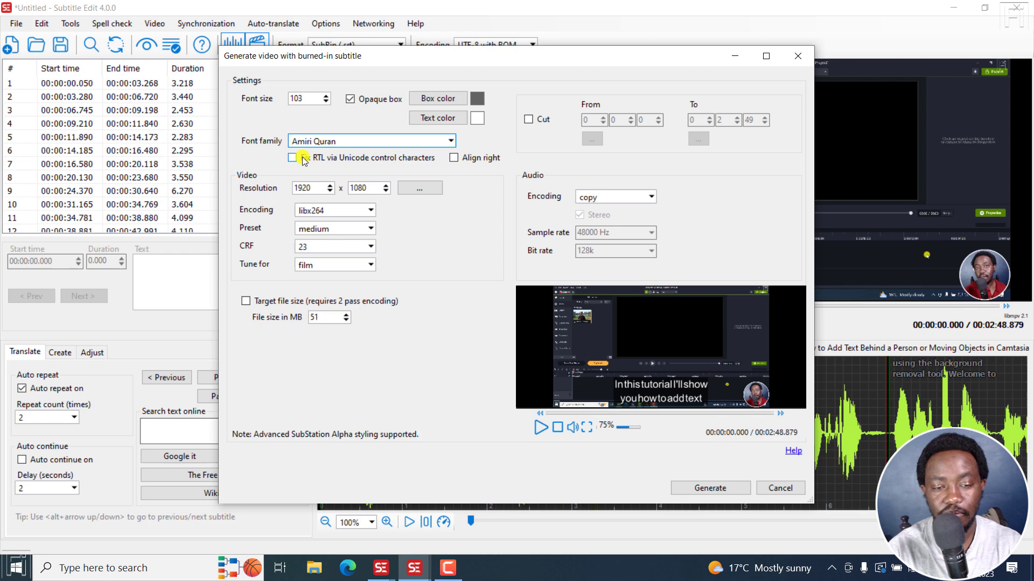
{"action": "key", "text": "Down"}
{"action": "key", "text": "Down"}
{"action": "key", "text": "Down"}
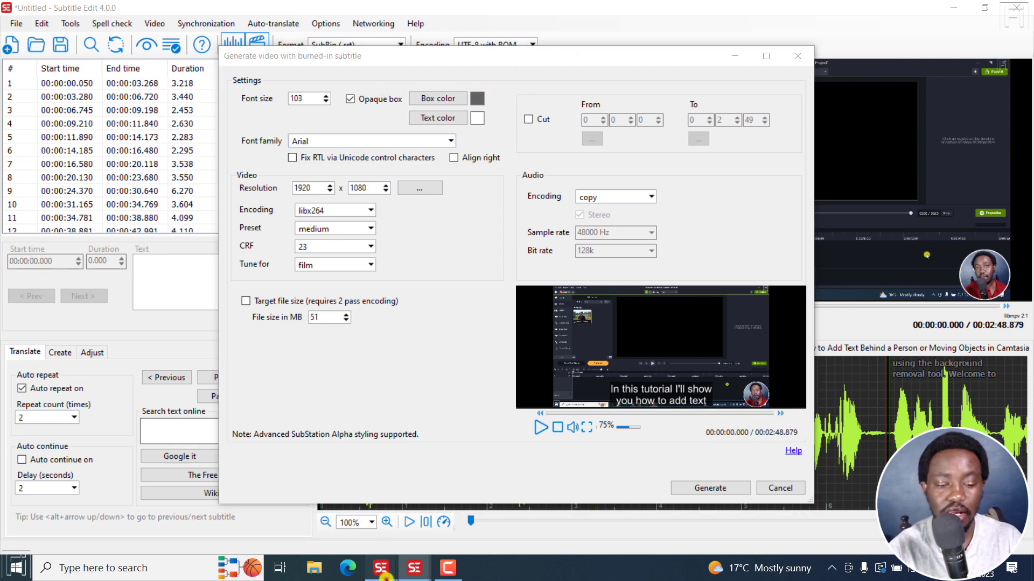
{"action": "mouse_move", "coordinate": [380, 568]}
{"action": "left_click", "coordinate": [441, 506]}
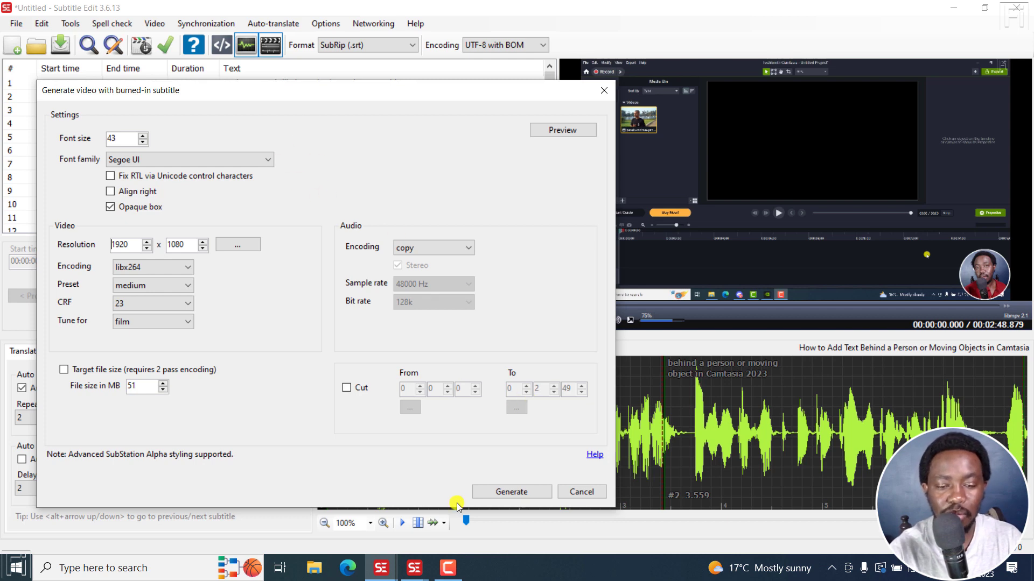
{"action": "mouse_move", "coordinate": [429, 575]}
{"action": "left_click", "coordinate": [488, 503]}
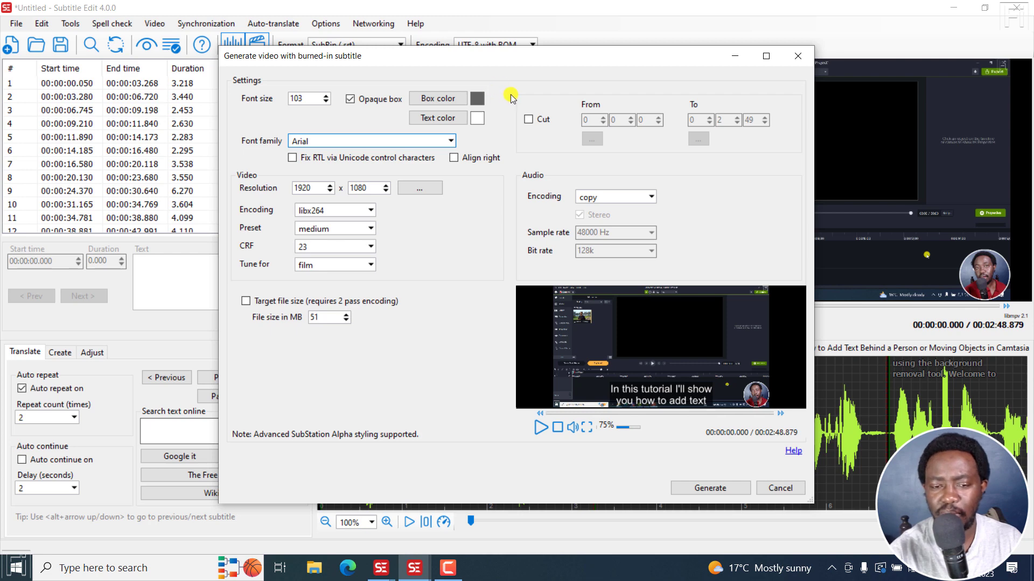
{"action": "left_click", "coordinate": [457, 98]}
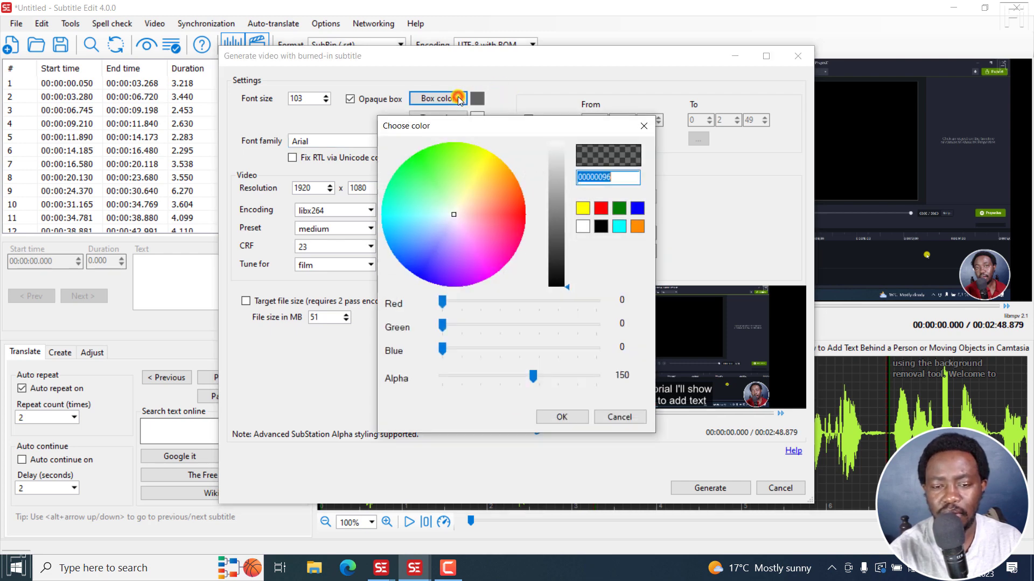
{"action": "left_click", "coordinate": [644, 126]}
{"action": "left_click", "coordinate": [478, 97]}
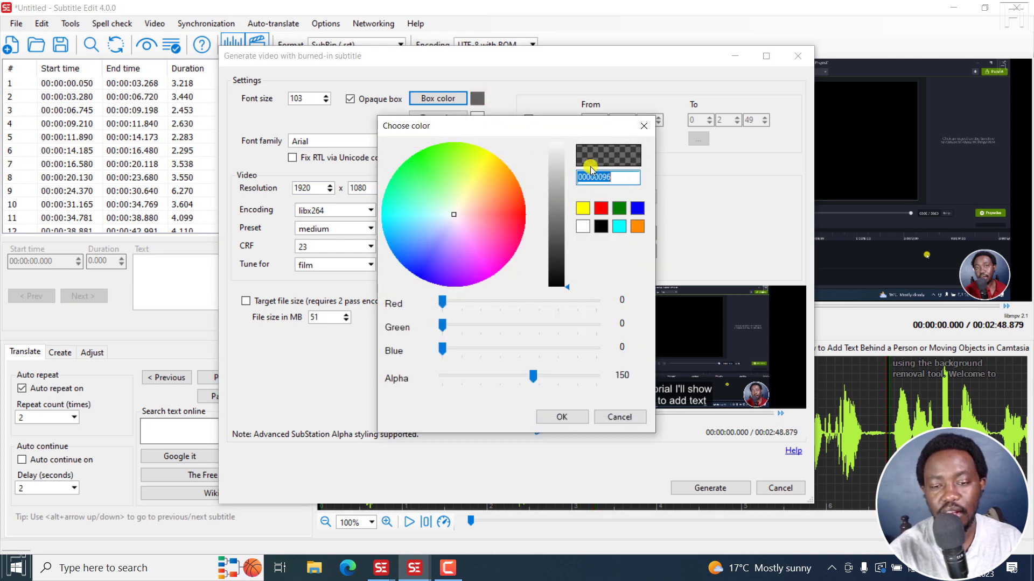
{"action": "left_click", "coordinate": [643, 126]}
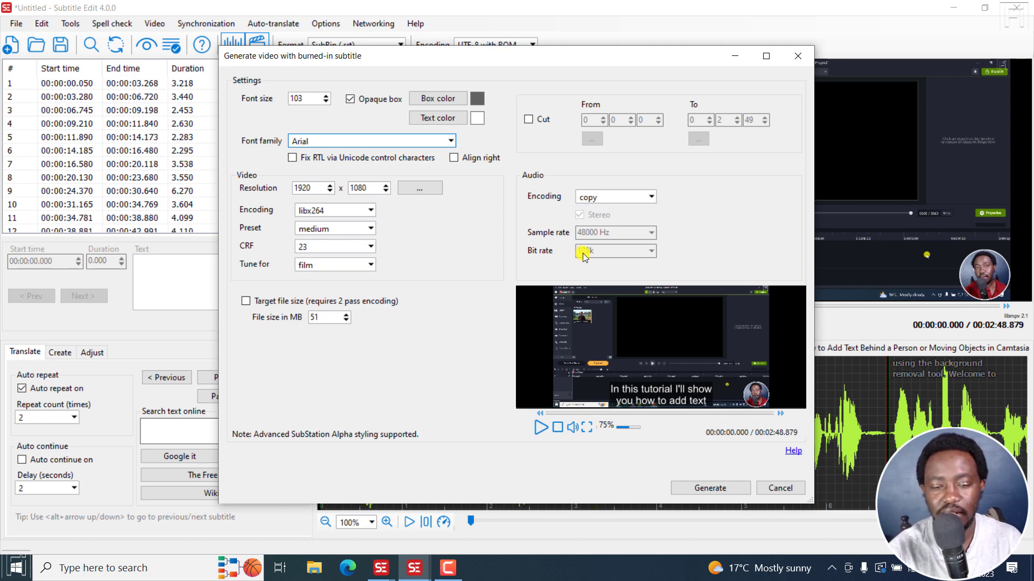
- In the 3.6.13 burn-in dialog, lower the font size to 39 and preview it
{"action": "mouse_move", "coordinate": [380, 568]}
{"action": "left_click", "coordinate": [425, 518]}
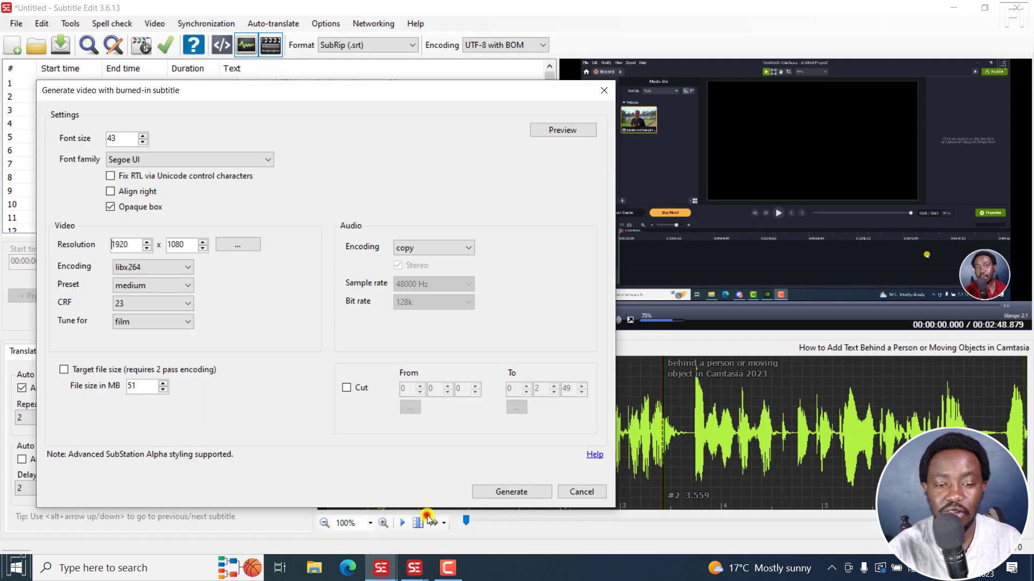
{"action": "mouse_move", "coordinate": [476, 86]}
{"action": "left_mouse_down"}
{"action": "mouse_move", "coordinate": [417, 76]}
{"action": "mouse_move", "coordinate": [474, 77]}
{"action": "mouse_move", "coordinate": [483, 67]}
{"action": "mouse_move", "coordinate": [473, 57]}
{"action": "left_mouse_up"}
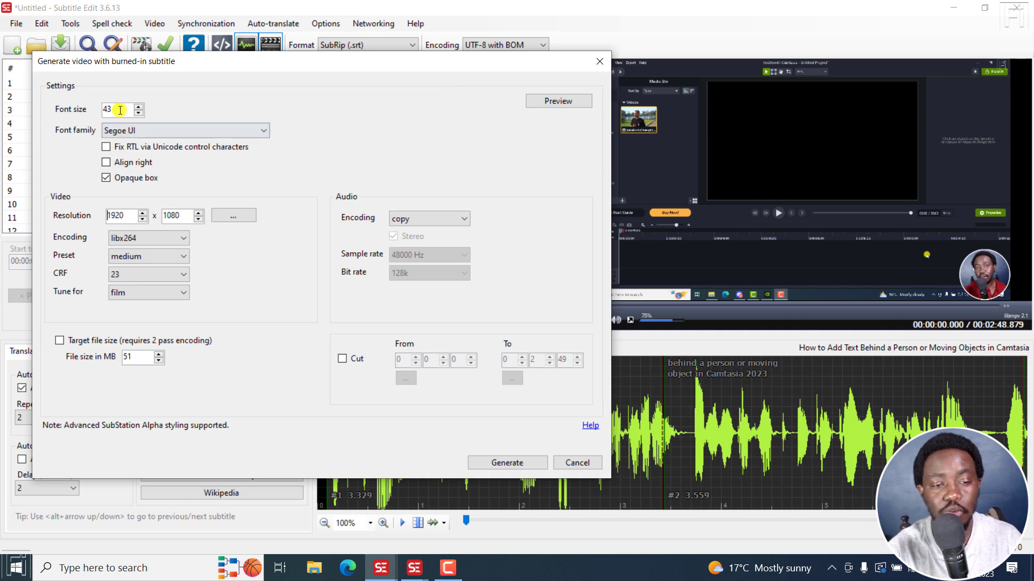
{"action": "left_click", "coordinate": [139, 114]}
{"action": "left_click", "coordinate": [139, 114]}
{"action": "left_click", "coordinate": [139, 113]}
{"action": "left_click", "coordinate": [139, 113]}
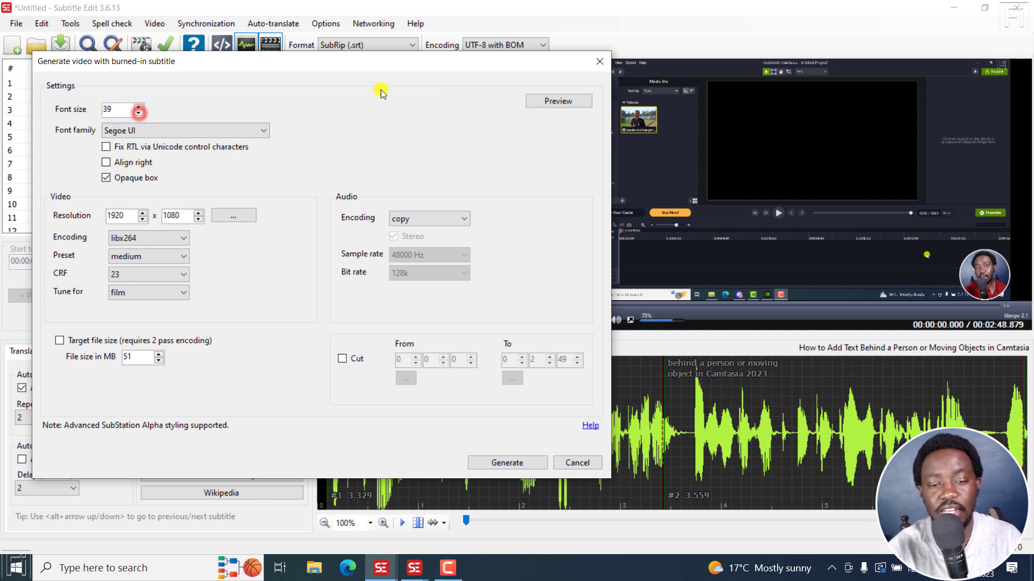
{"action": "left_click", "coordinate": [547, 103]}
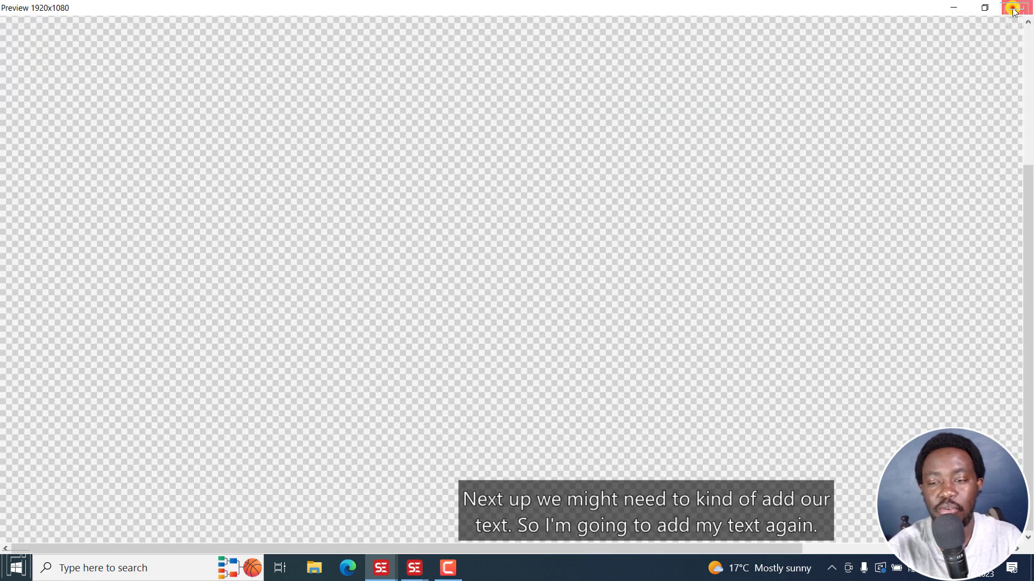
{"action": "left_click", "coordinate": [1016, 8]}
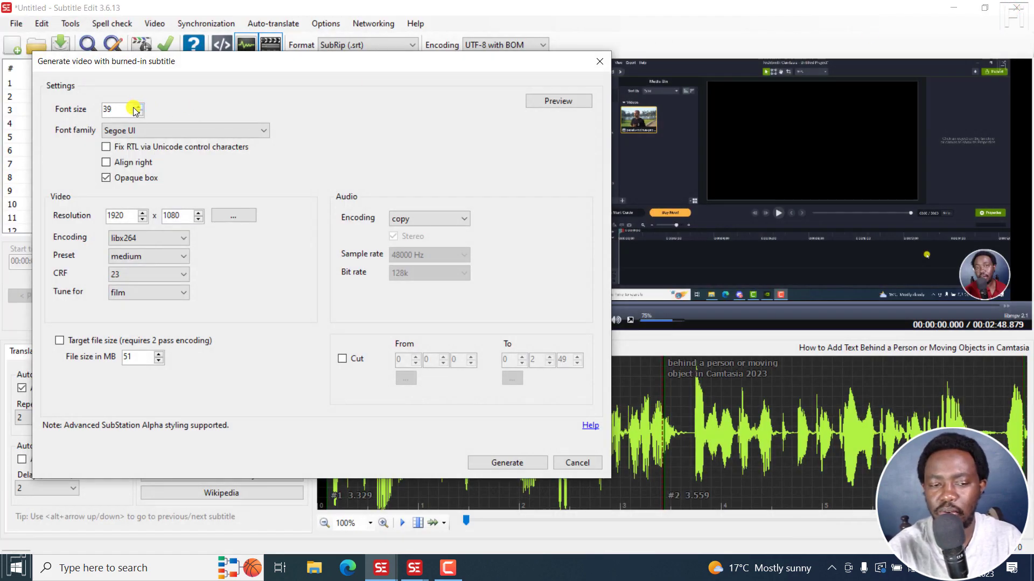
- Set the font size to 60 and check the full-size preview
{"action": "left_click_drag", "start_coordinate": [130, 110], "coordinate": [86, 111]}
{"action": "type", "text": "60"}
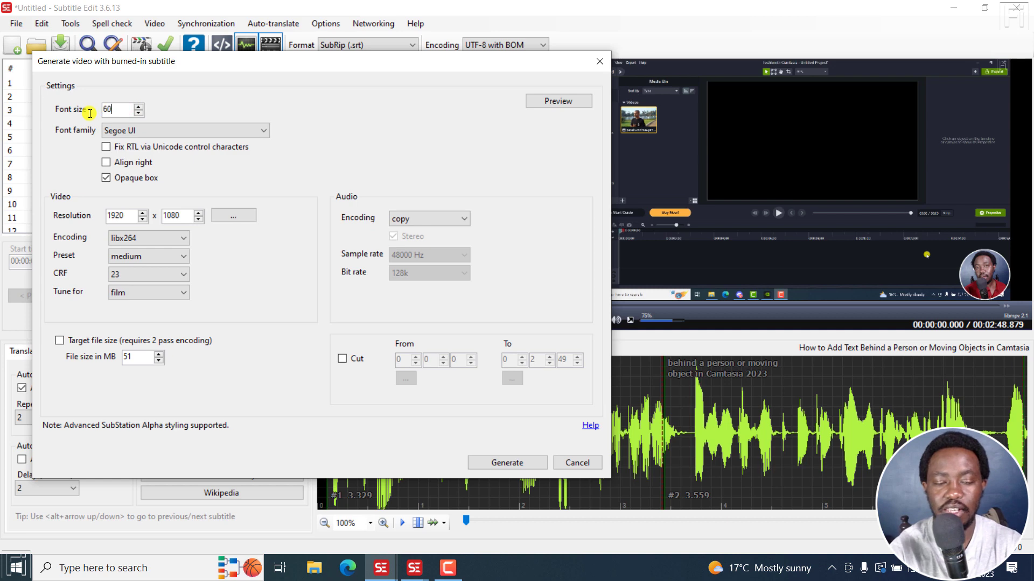
{"action": "left_click", "coordinate": [556, 102]}
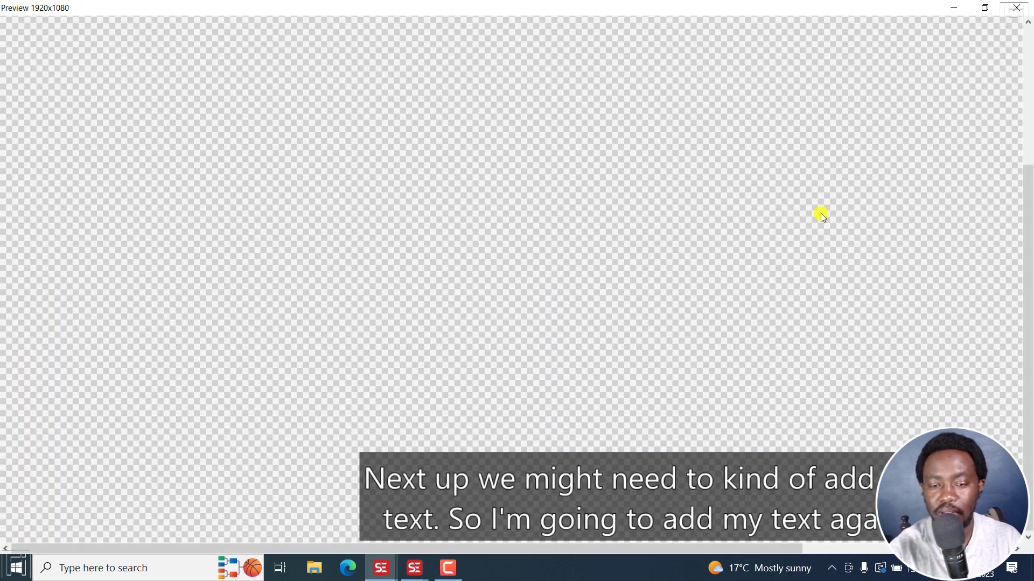
{"action": "left_click", "coordinate": [1014, 10]}
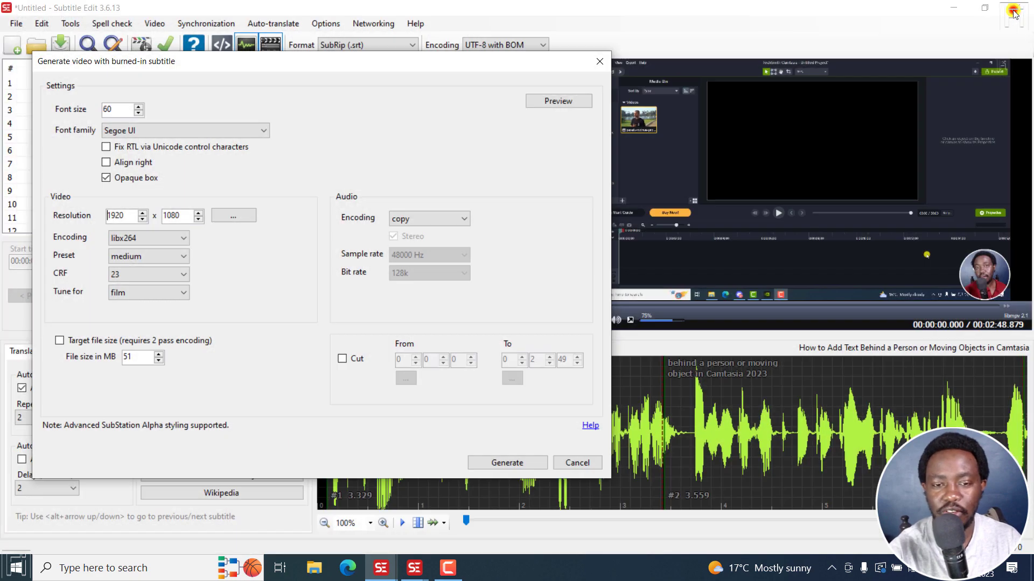
- Switch the burn-in font to Segoe UI Semibold and preview the result
{"action": "left_click", "coordinate": [260, 133]}
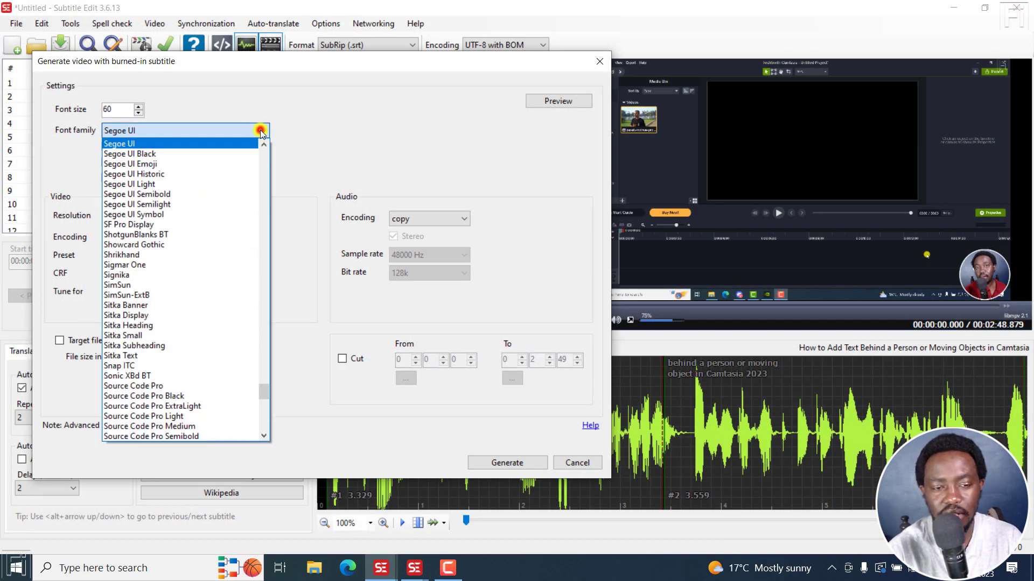
{"action": "left_click", "coordinate": [222, 195]}
{"action": "left_click", "coordinate": [540, 109]}
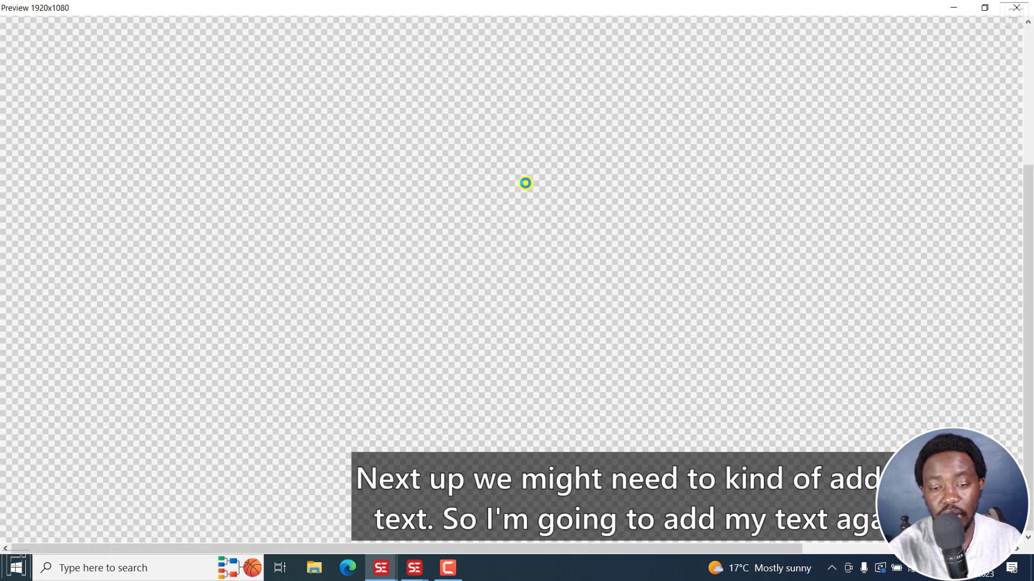
{"action": "left_click", "coordinate": [1014, 8]}
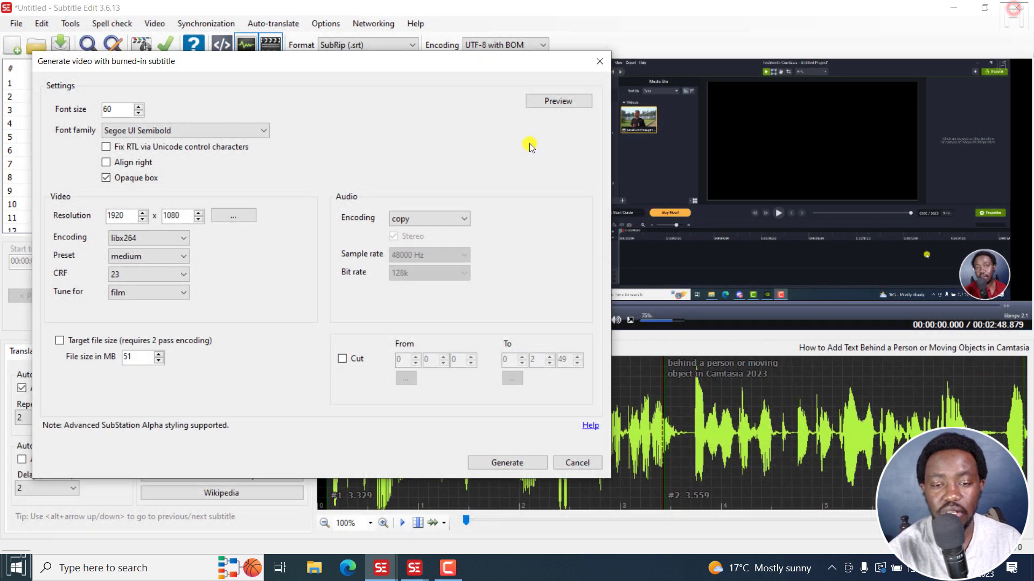
- Bring the Subtitle Edit 4.0 burn-in dialog forward from the taskbar thumbnail
{"action": "mouse_move", "coordinate": [424, 575]}
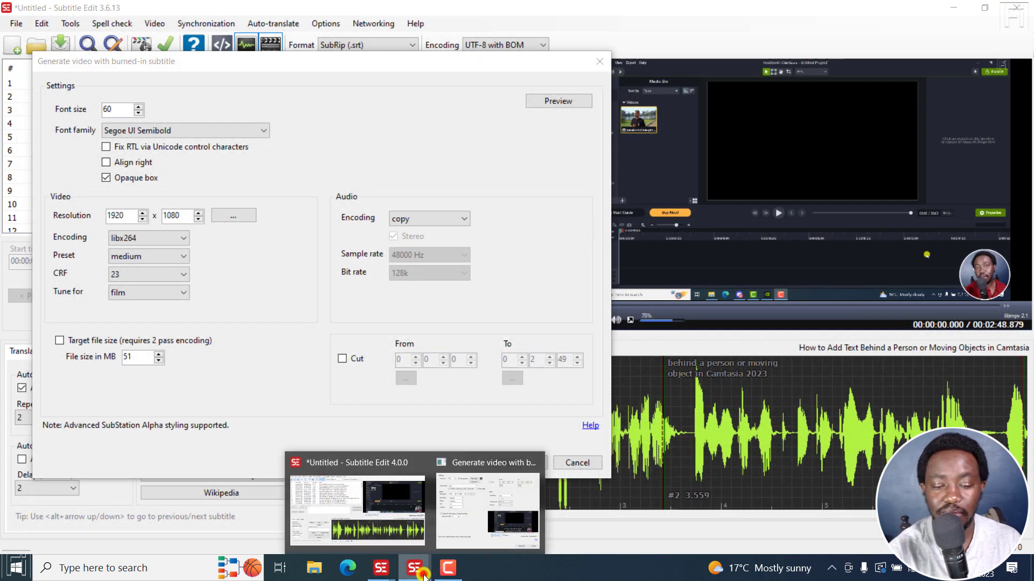
{"action": "left_click", "coordinate": [487, 509]}
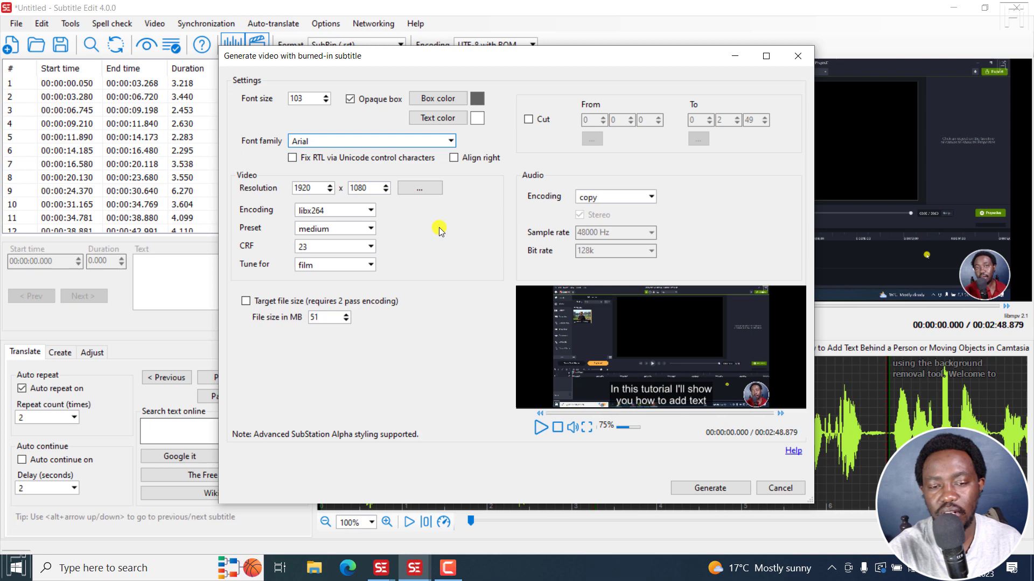
{"action": "left_click", "coordinate": [349, 99]}
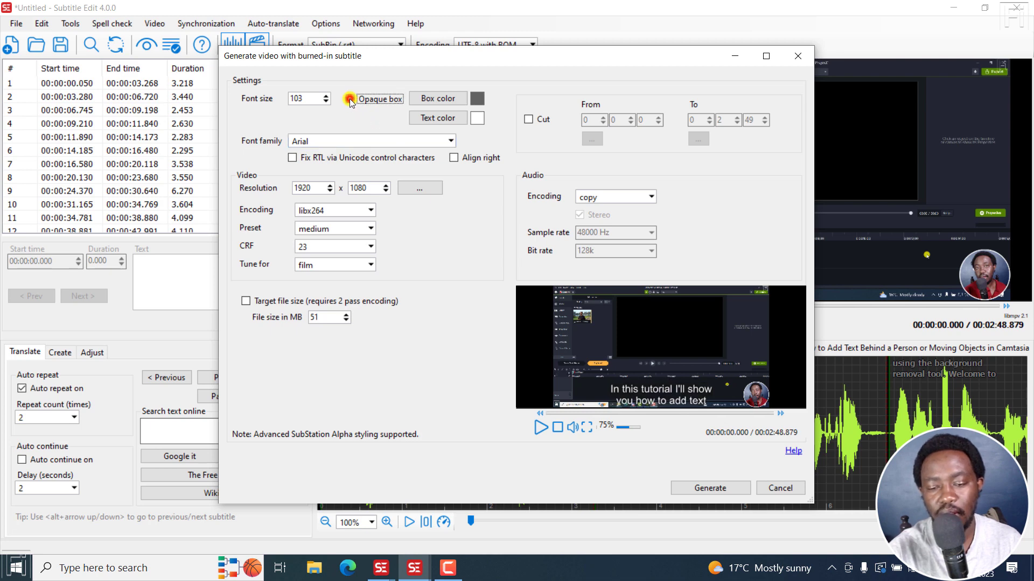
{"action": "left_click", "coordinate": [350, 99]}
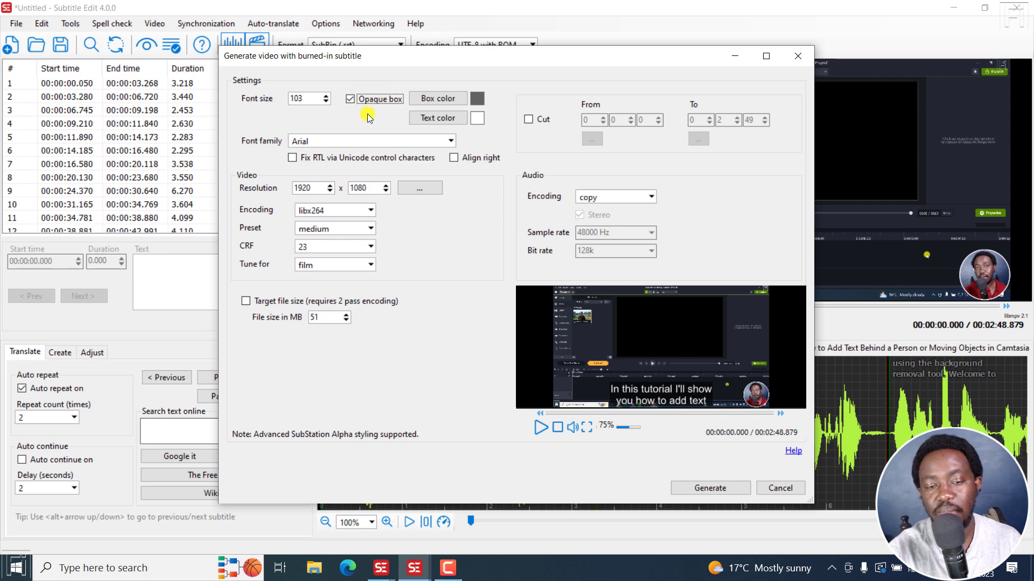
{"action": "left_click", "coordinate": [368, 141]}
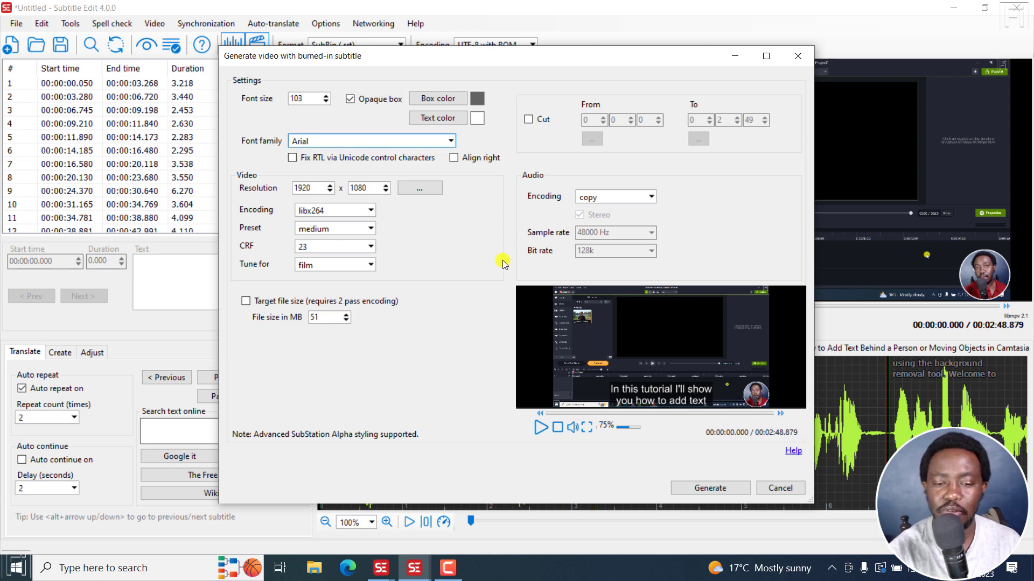